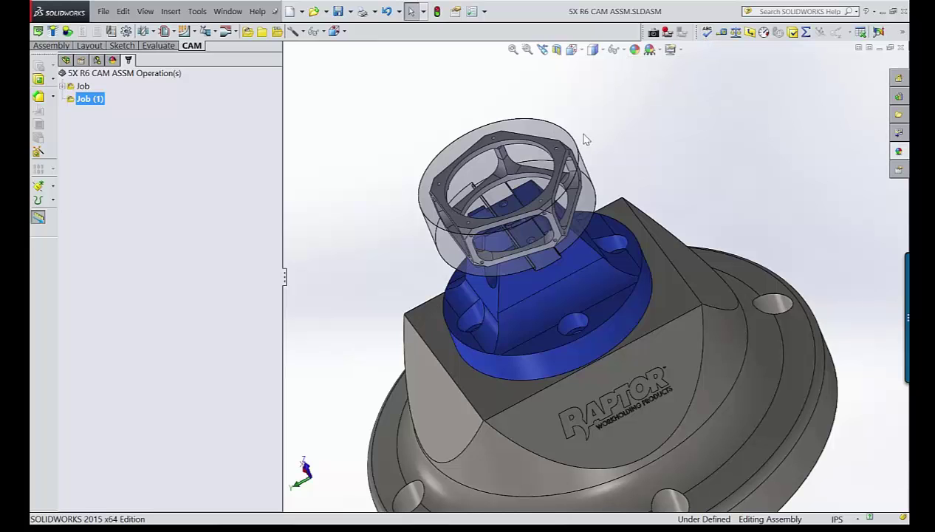
Review the model, stock, fixture and work coordinate system settings of Job (1)
middle_drag(583, 139, 513, 92)
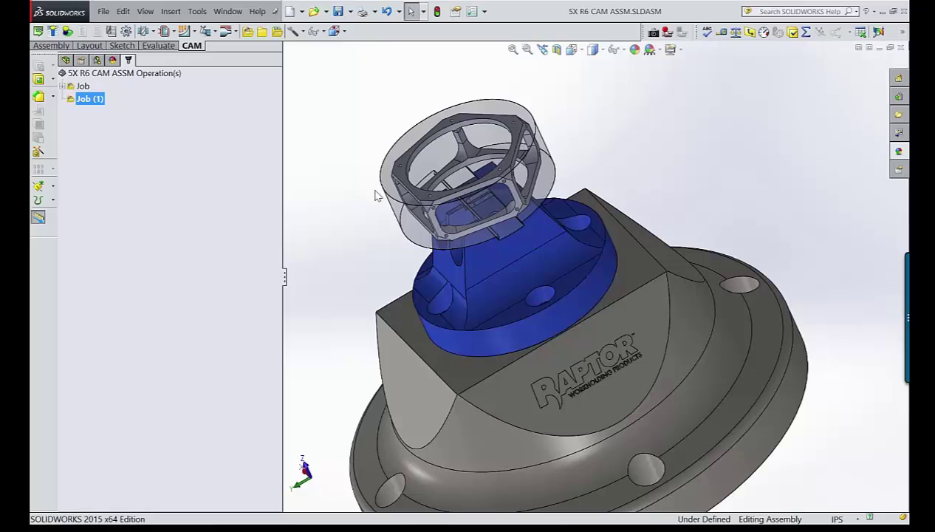
scroll(378, 195, down, 1)
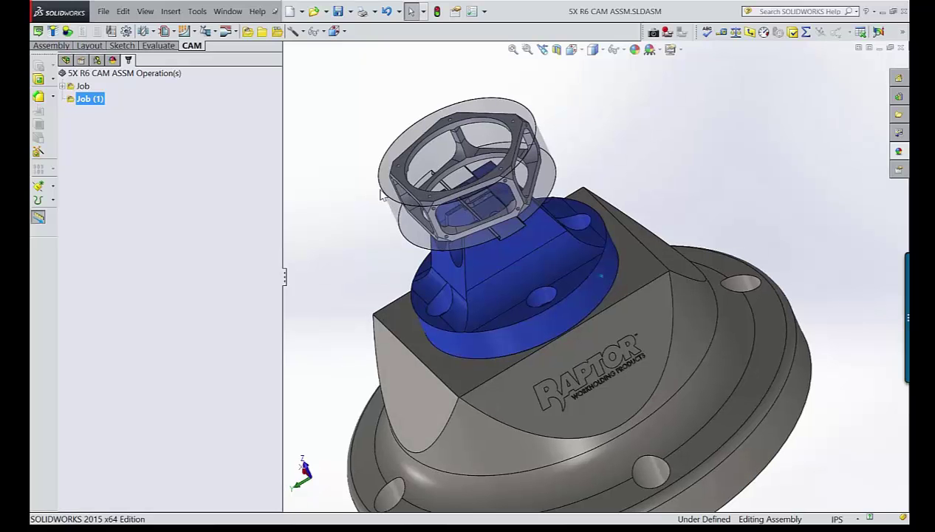
scroll(382, 194, down, 2)
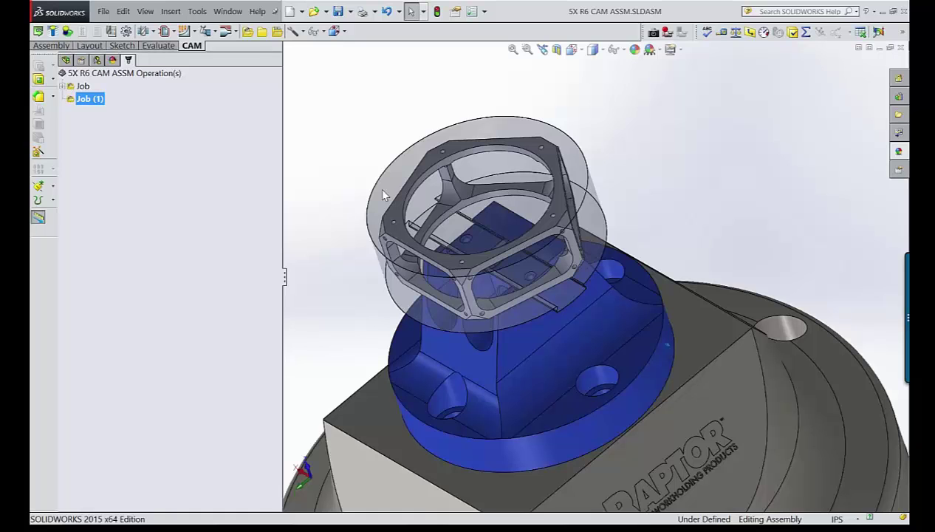
scroll(383, 195, down, 4)
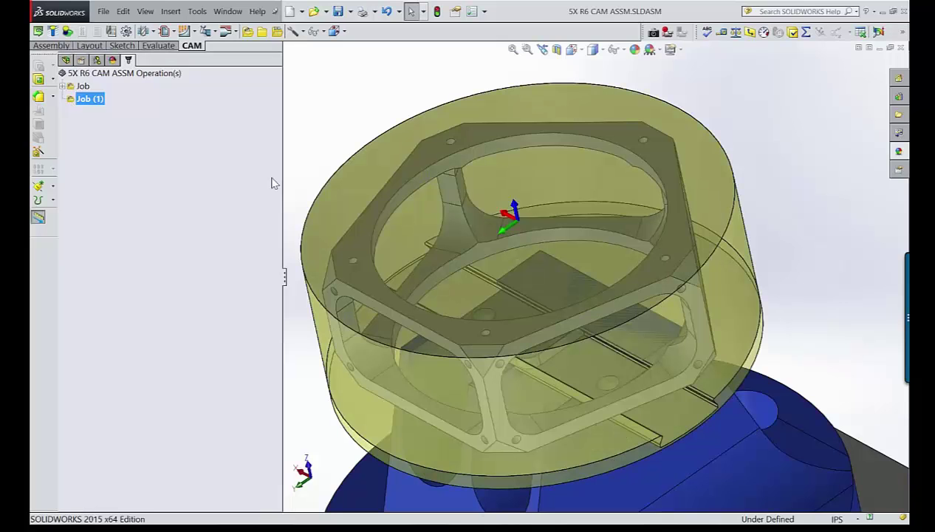
click(92, 103)
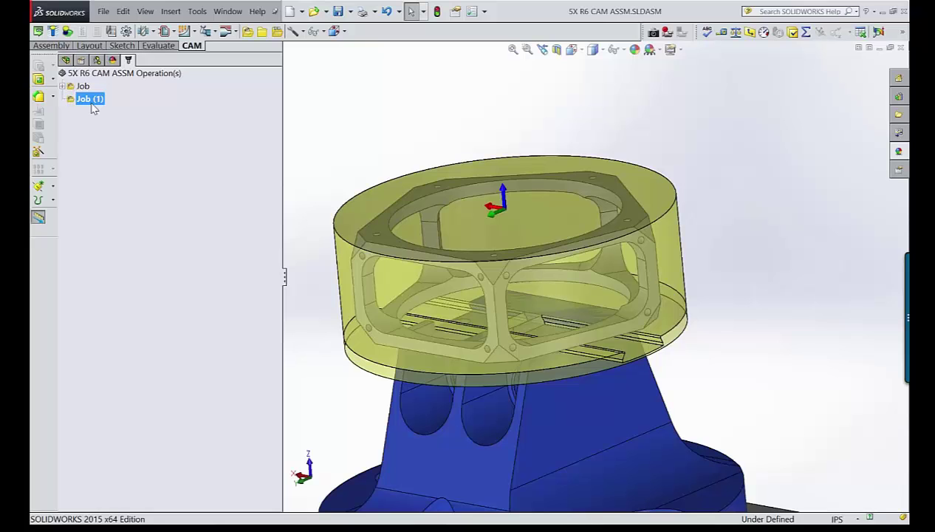
double_click(92, 102)
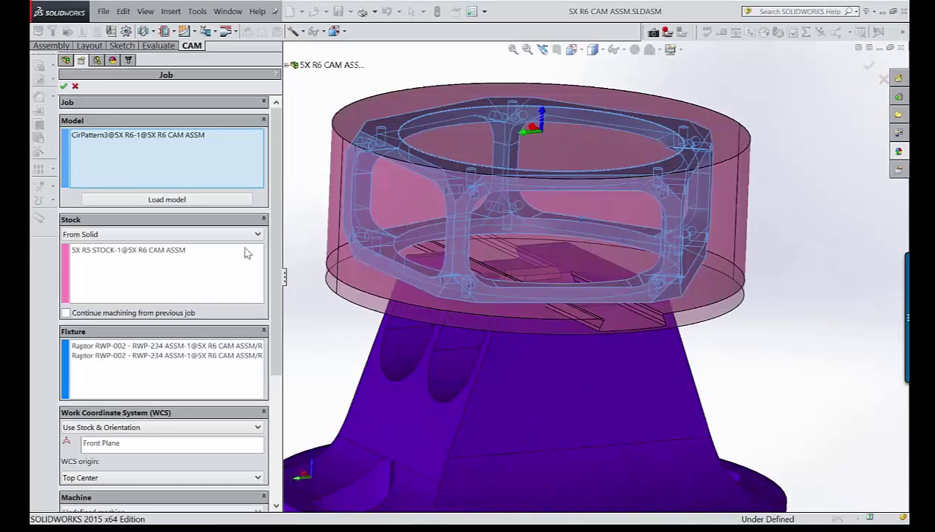
click(247, 359)
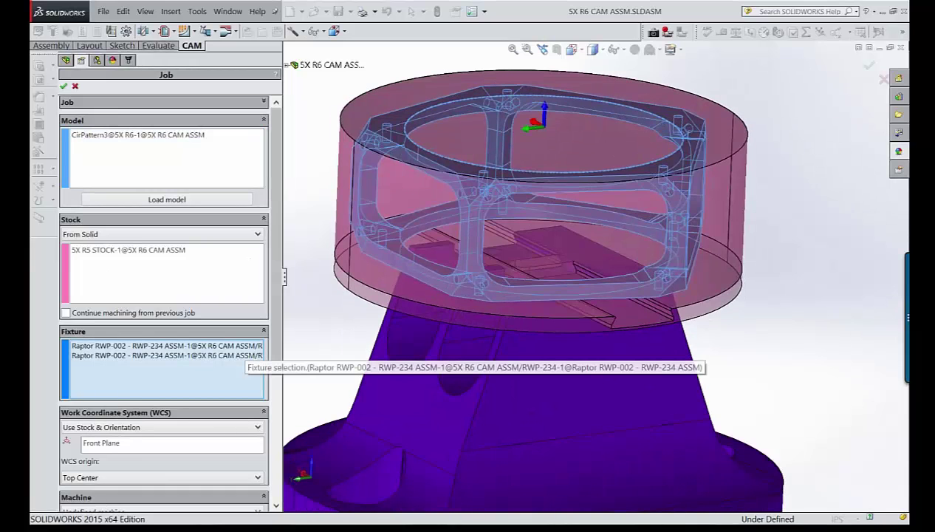
scroll(163, 280, down, 3)
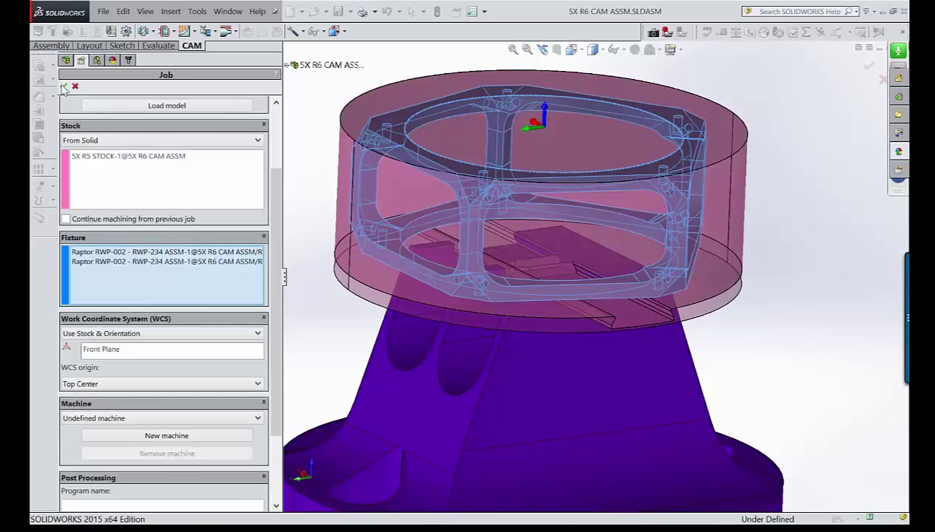
click(64, 86)
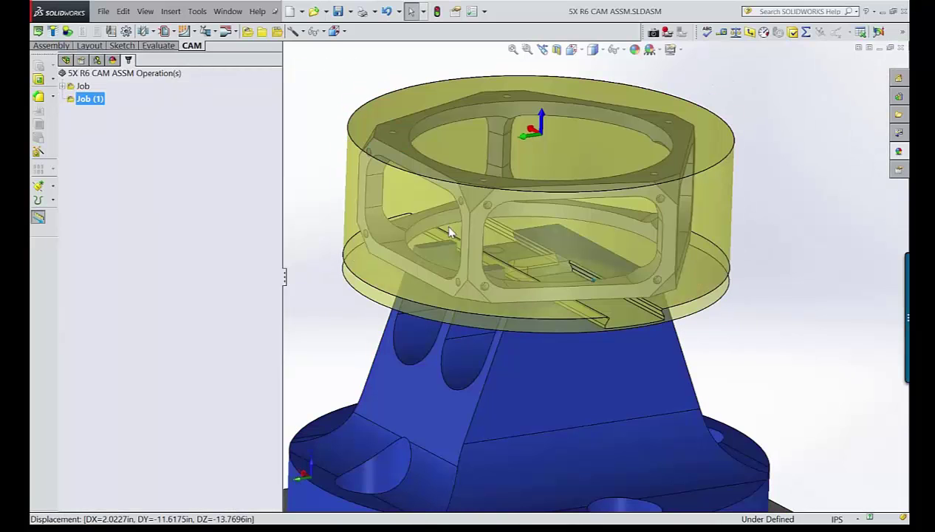
Create all the operations of the D1 DEMO TEMP template in Job (1)
scroll(414, 192, up, 3)
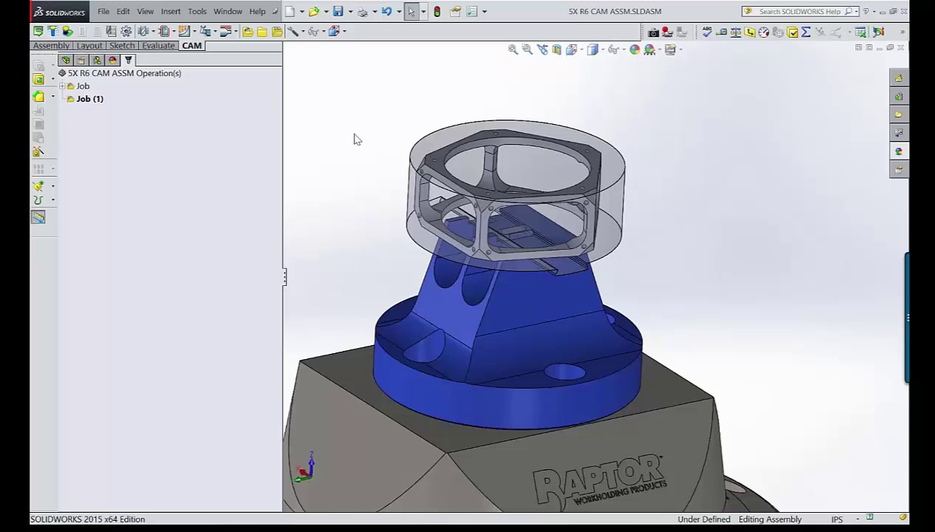
scroll(369, 151, down, 2)
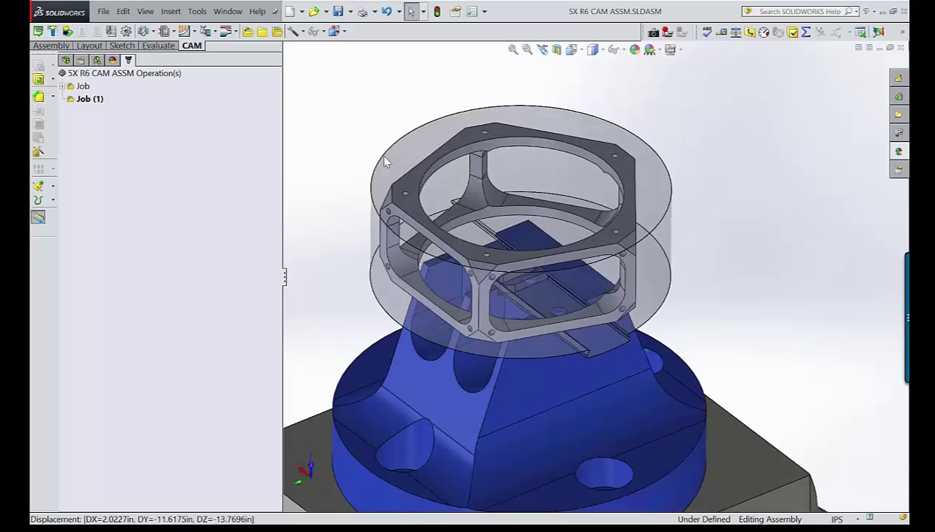
scroll(384, 163, down, 1)
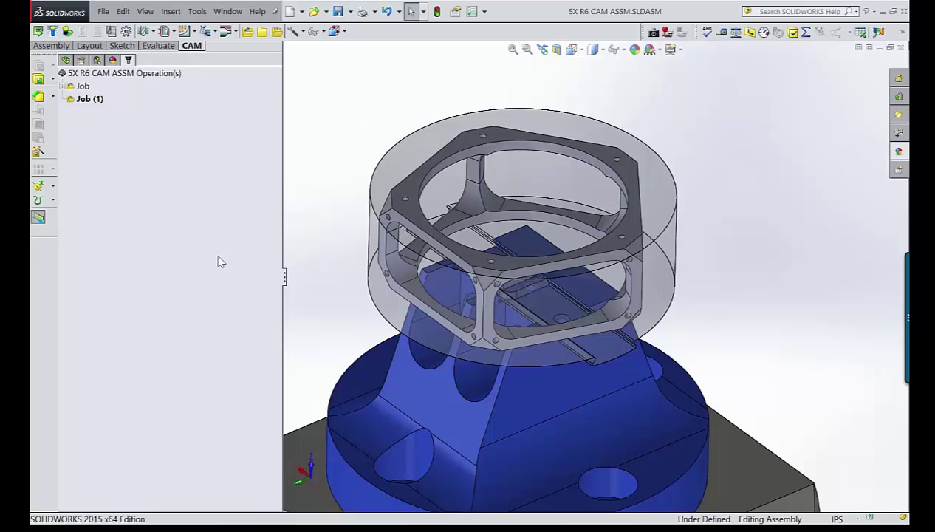
right_click(107, 125)
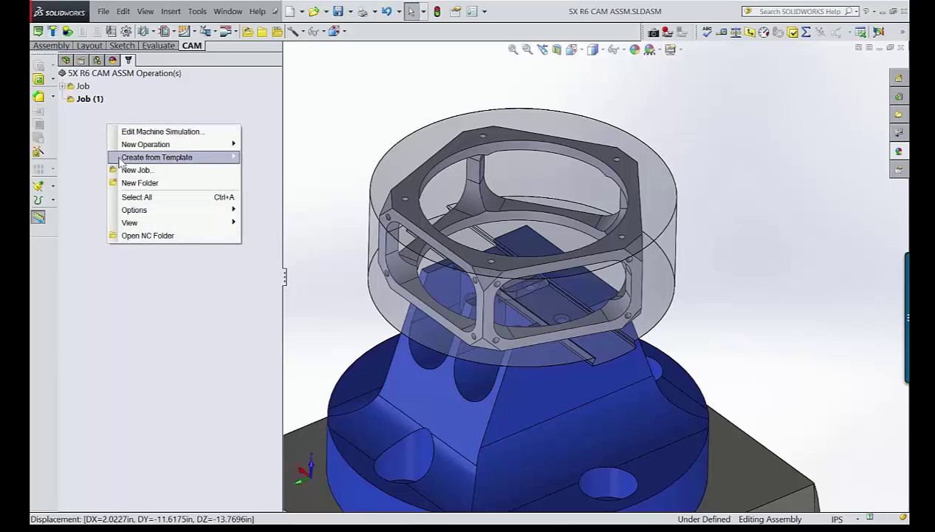
mouse_move(119, 160)
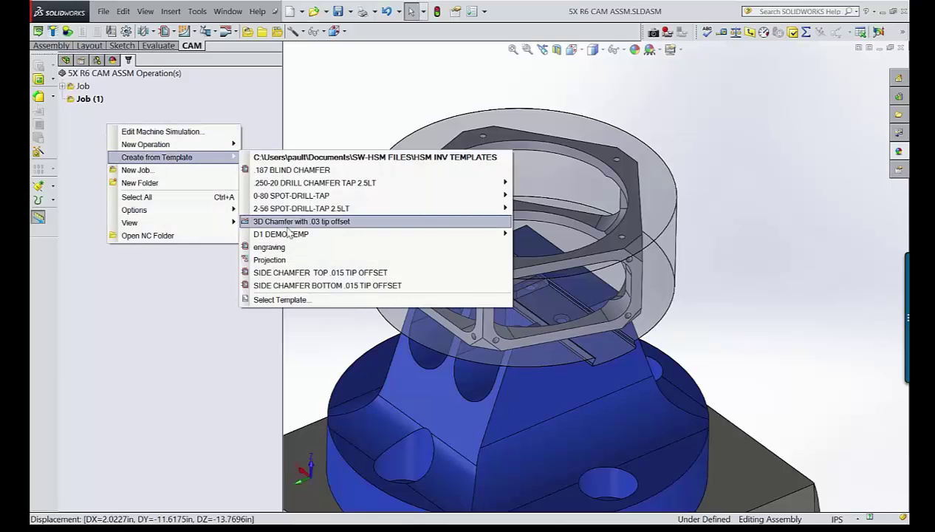
mouse_move(501, 252)
mouse_move(495, 234)
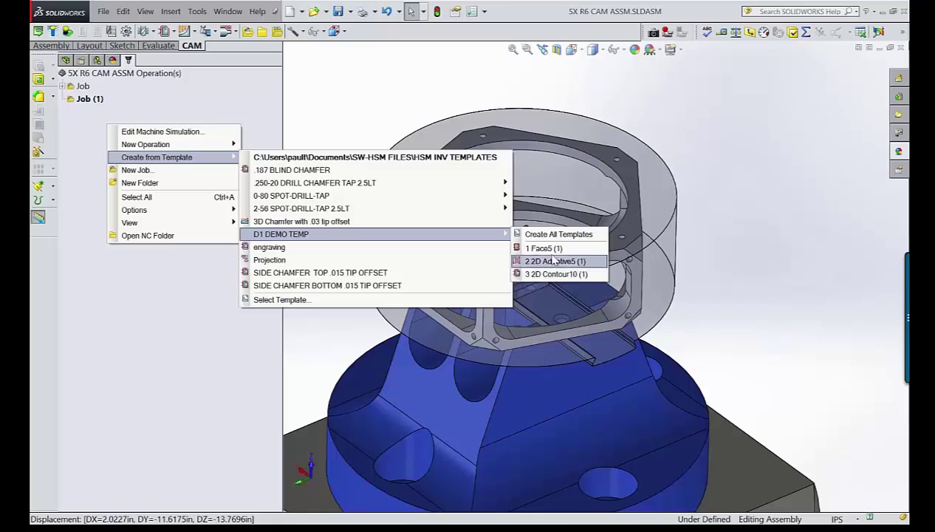
click(552, 235)
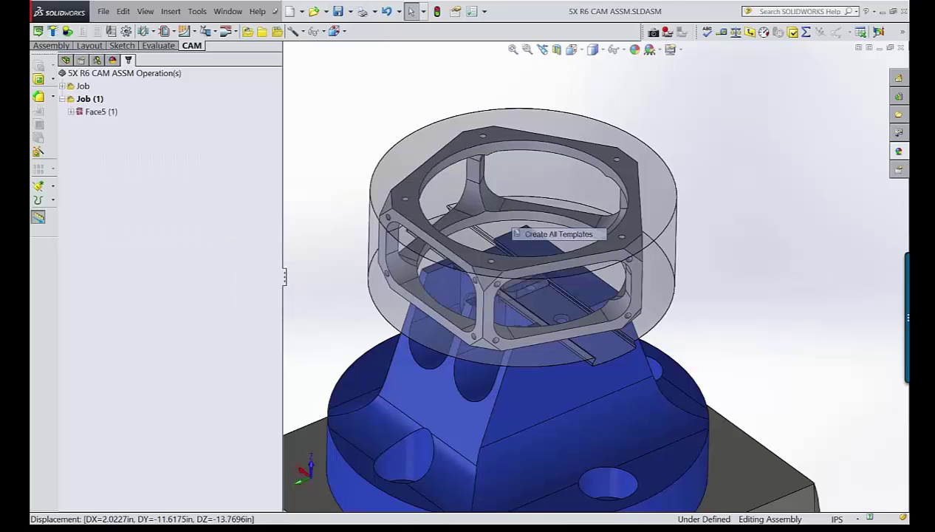
Generate the toolpath for the Face5 (1) operation and inspect it over the top of the stock
right_click(98, 116)
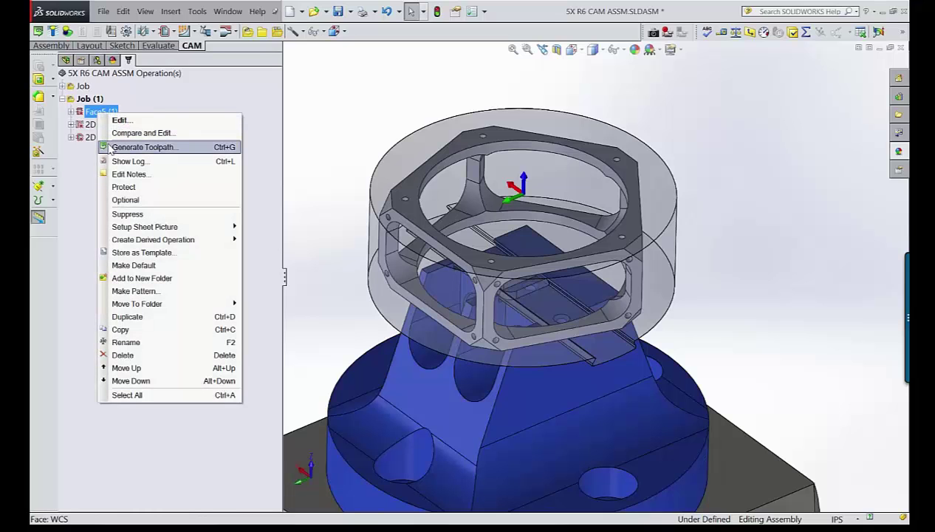
click(140, 146)
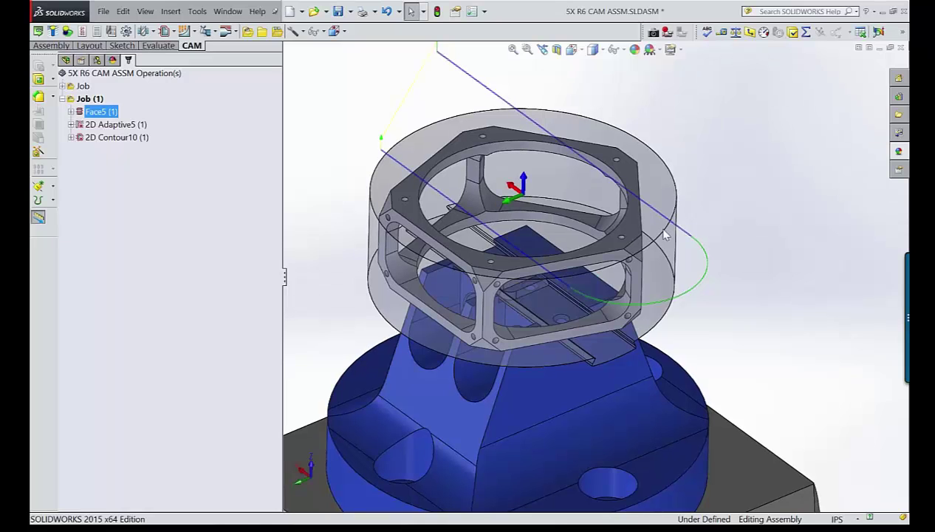
middle_drag(663, 235, 492, 167)
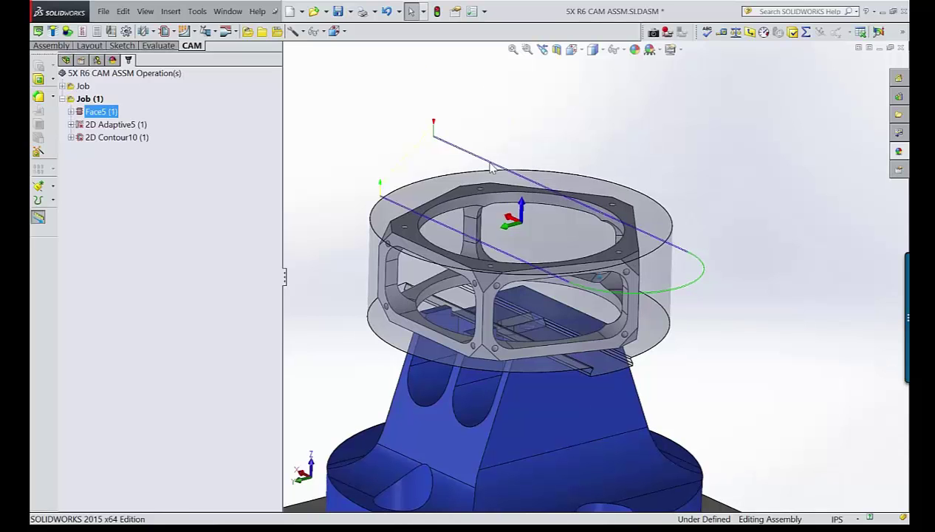
scroll(491, 167, down, 5)
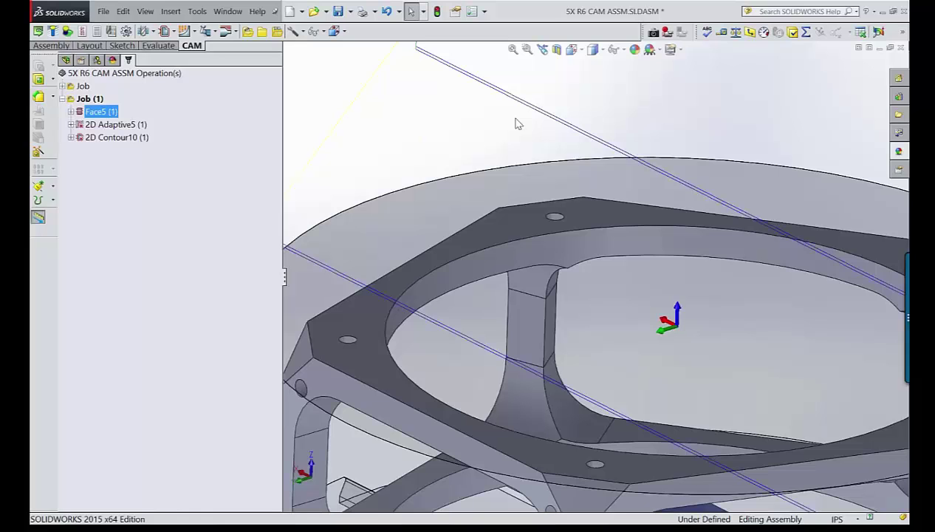
scroll(518, 124, up, 5)
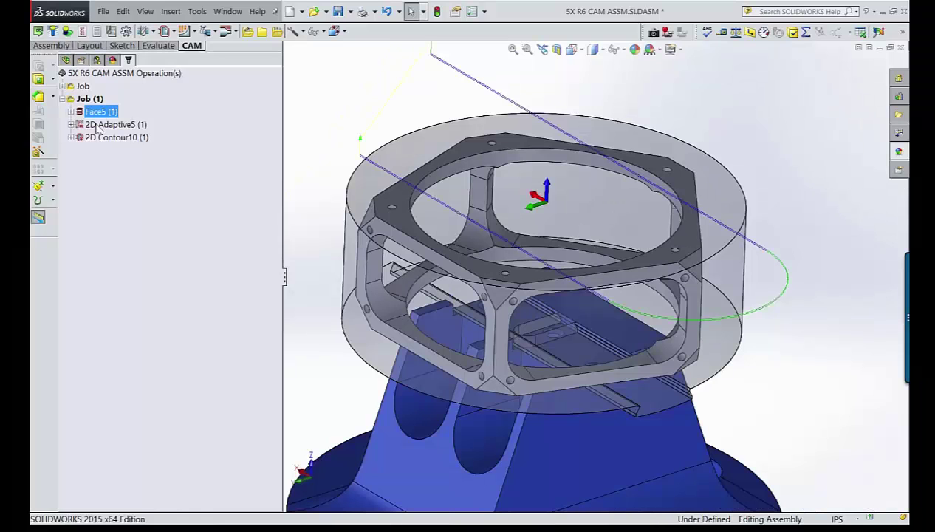
Assign the part's lower inner circular edge as the machining geometry of 2D Adaptive5 (1) and 2D Contour10 (1)
double_click(100, 125)
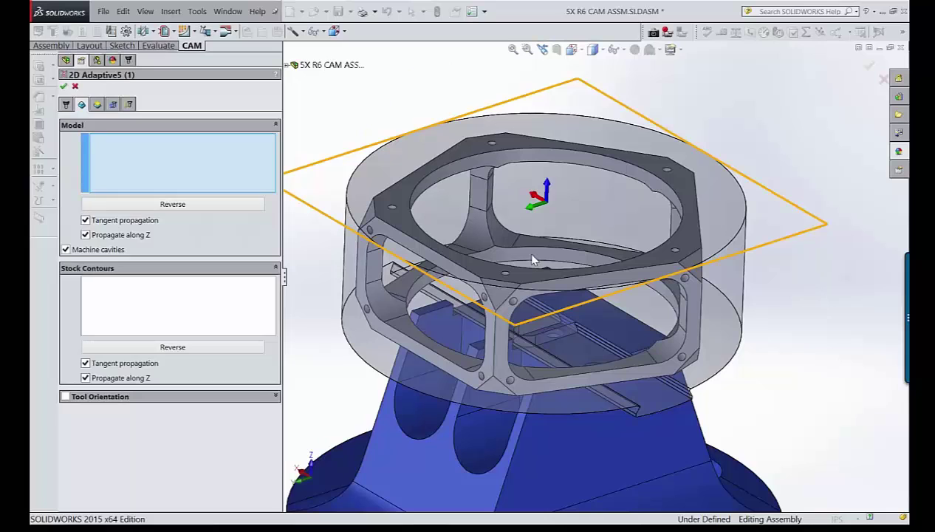
click(63, 86)
right_click(102, 138)
click(122, 145)
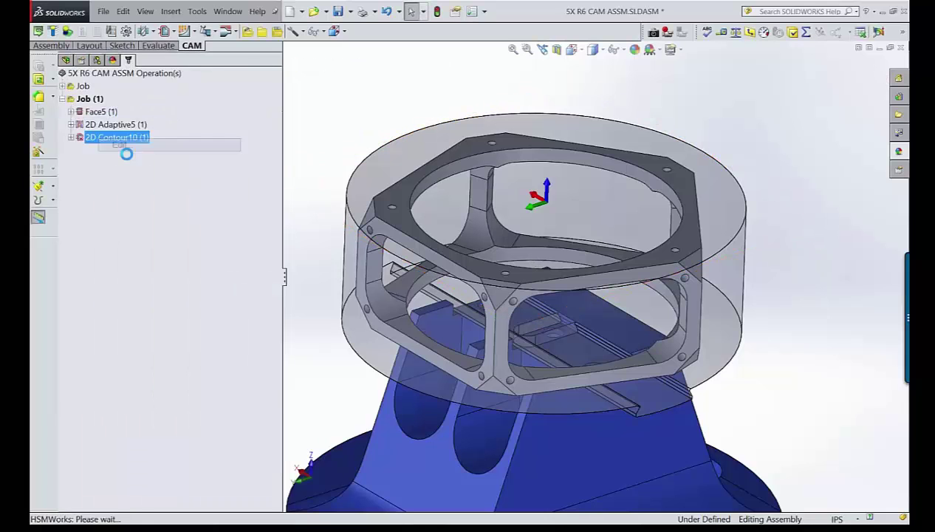
click(532, 267)
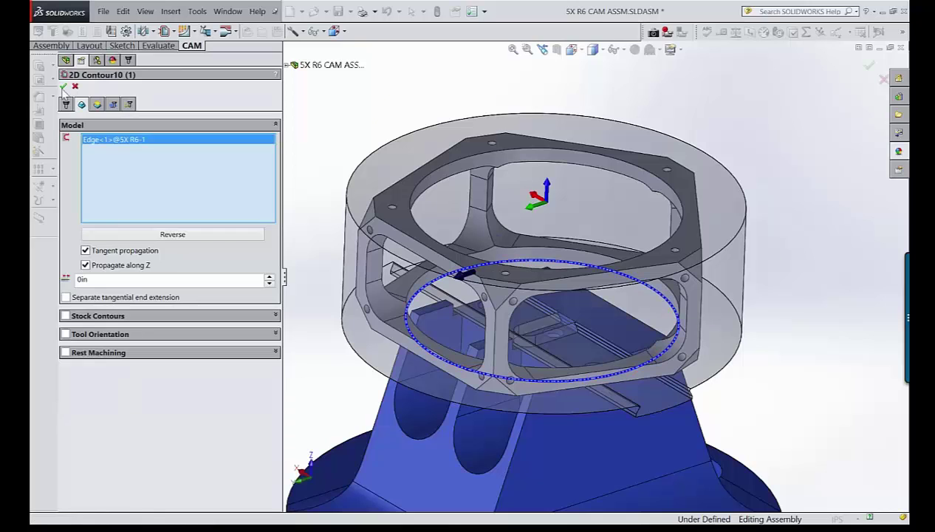
click(63, 87)
click(109, 137)
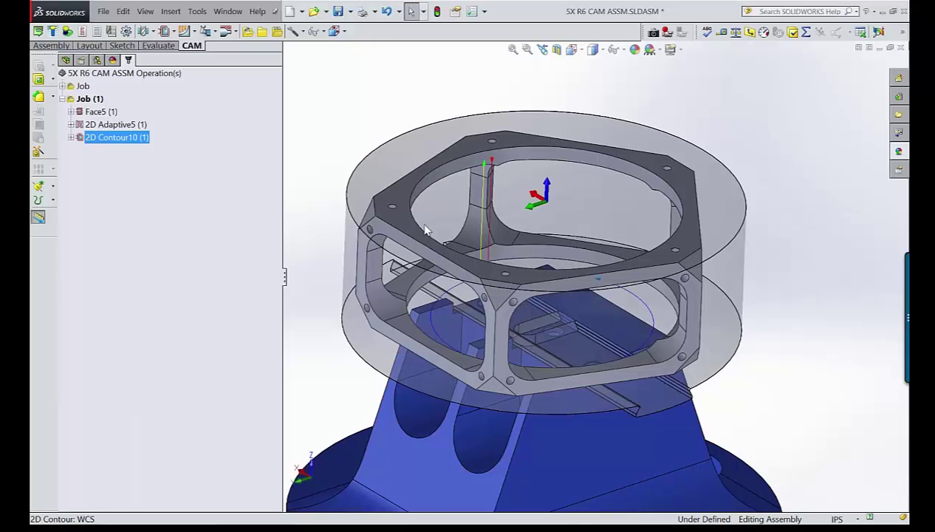
Add a second set of all D1 DEMO TEMP template operations to Job (1) for a side face
middle_drag(426, 230, 586, 281)
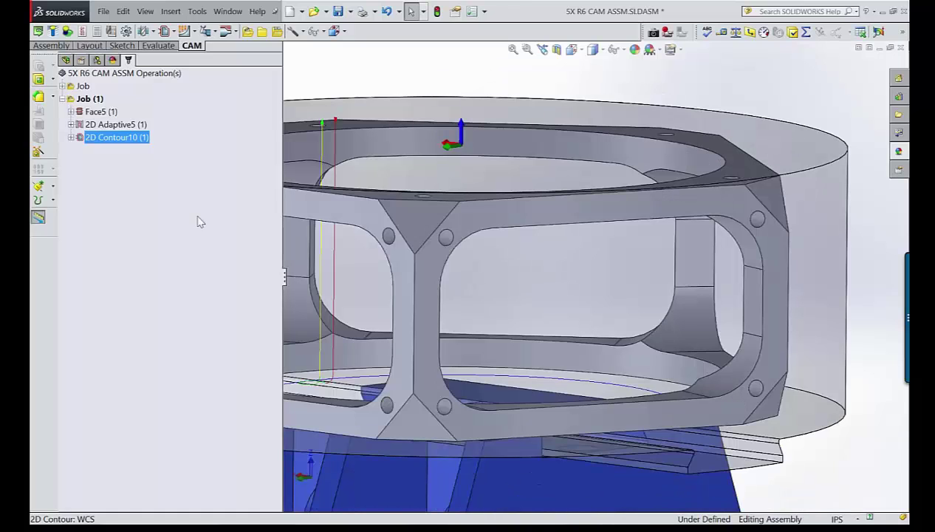
click(198, 221)
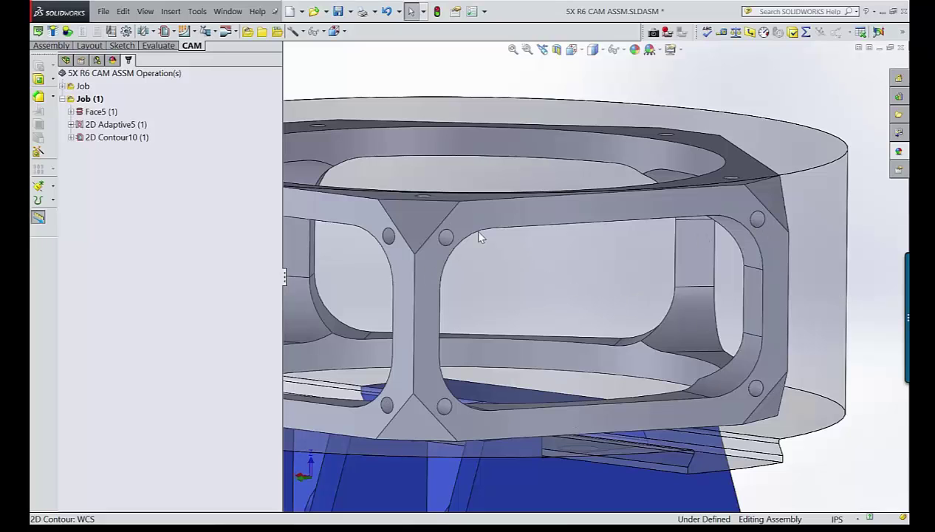
right_click(111, 178)
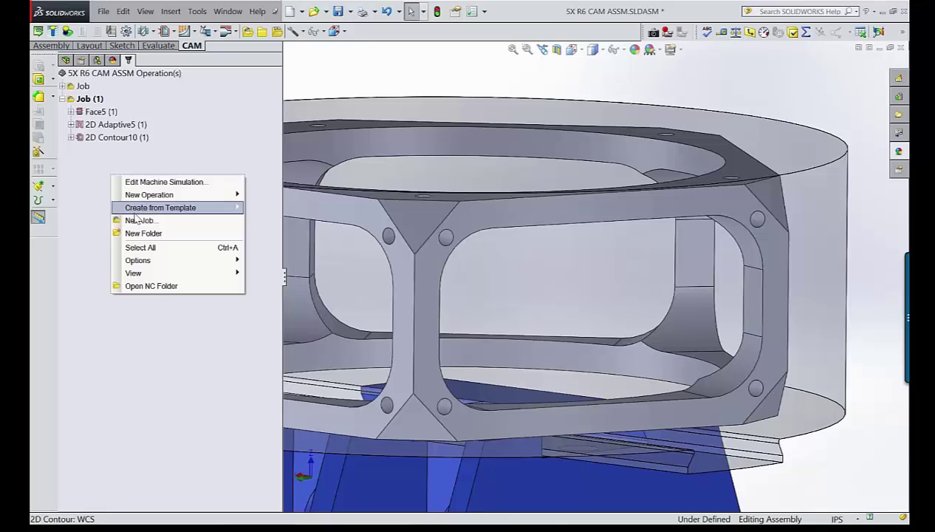
mouse_move(135, 214)
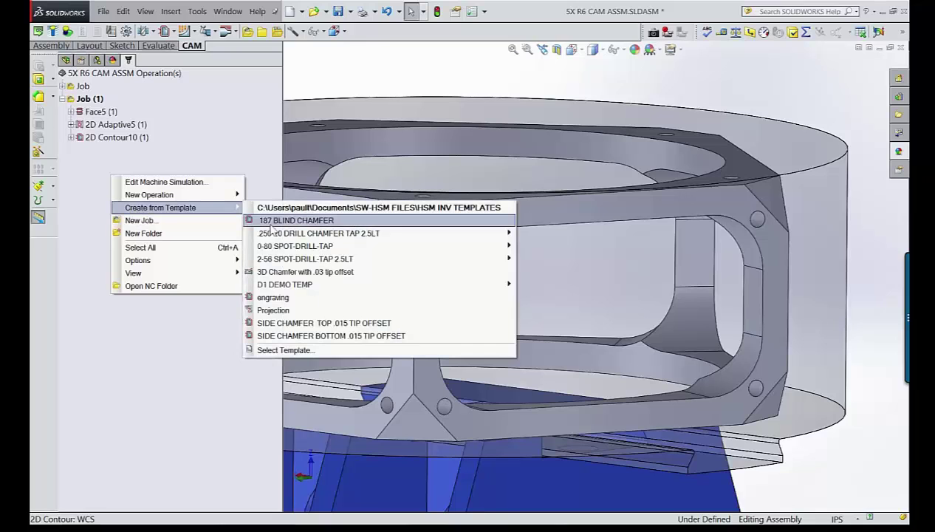
mouse_move(452, 290)
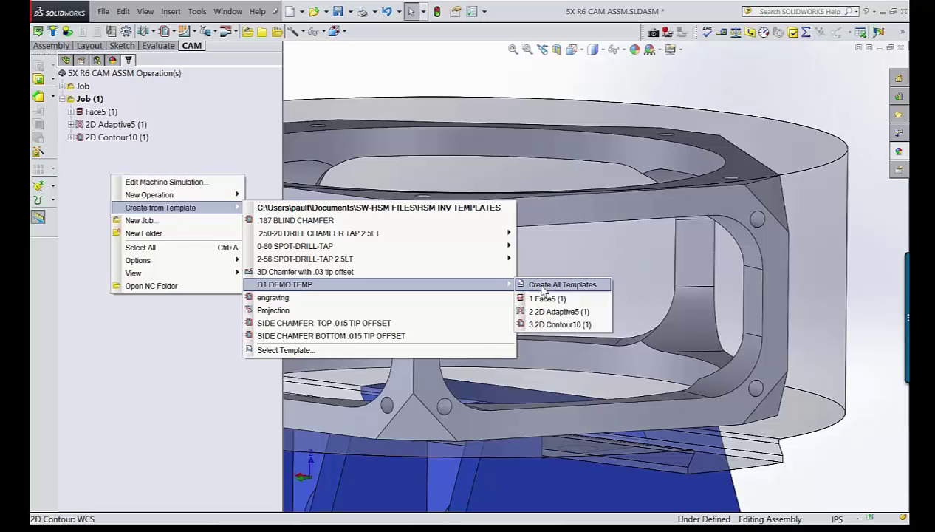
click(561, 284)
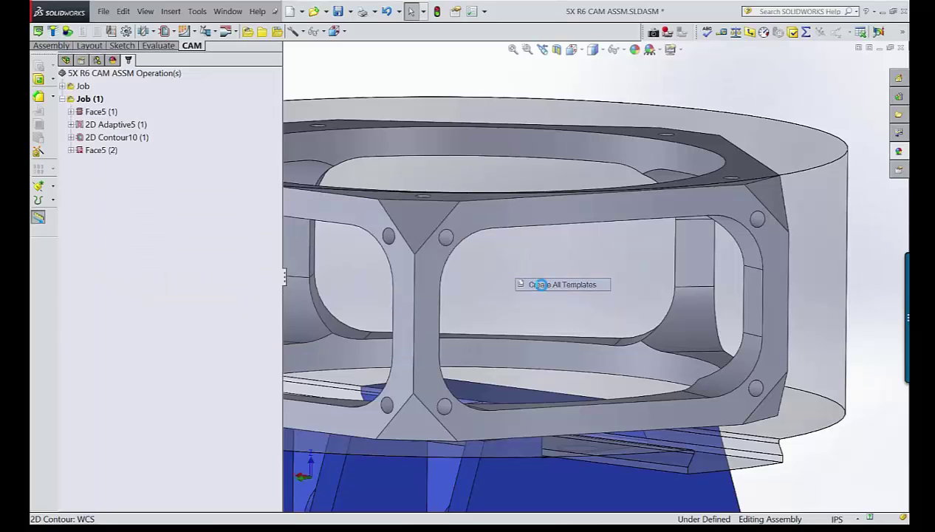
Enable Tool Orientation for the Face5 (2) operation and orient it to the flat side face above the window opening
click(105, 151)
right_click(104, 152)
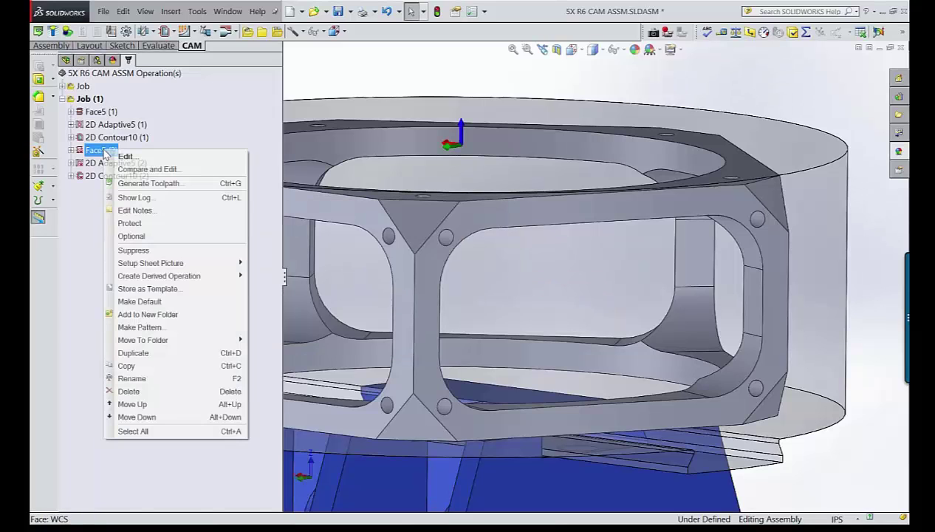
click(118, 157)
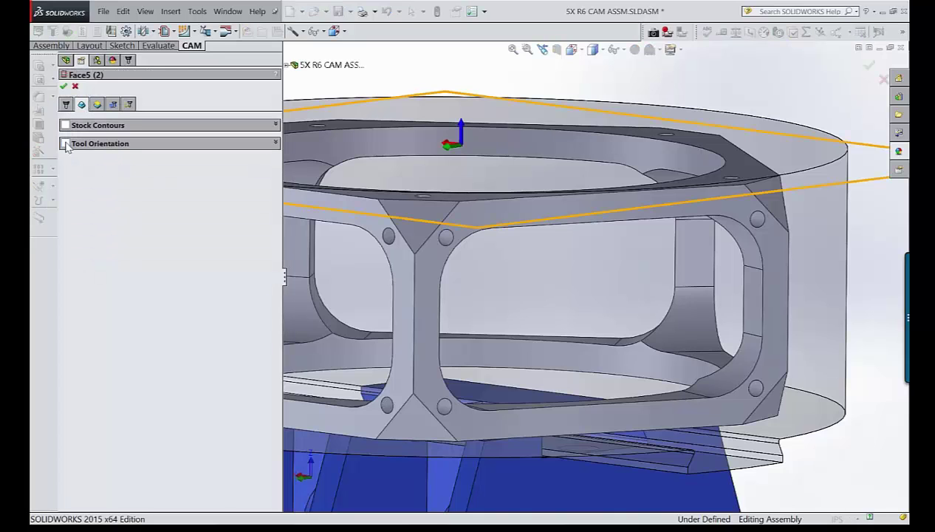
click(66, 144)
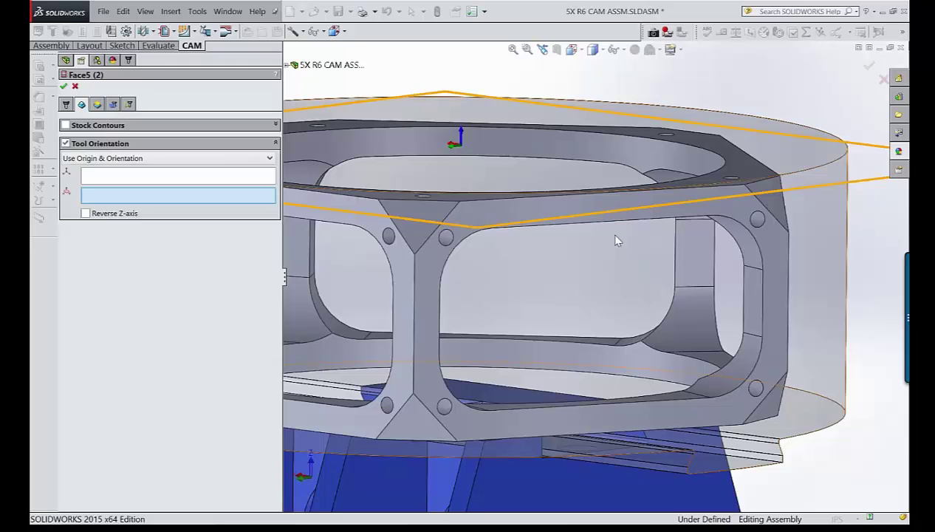
click(531, 217)
click(64, 87)
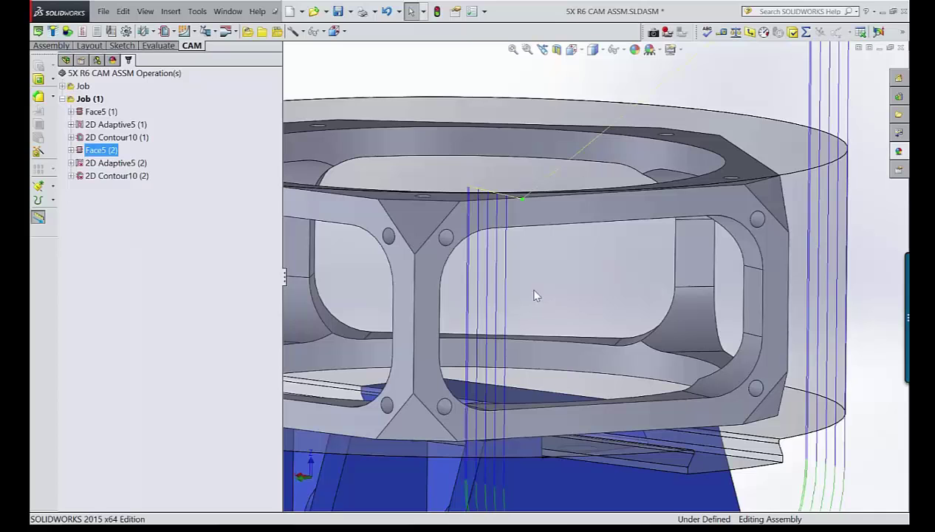
Change the pass direction angle of the Face5 (2) operation so its passes run lengthwise along the flat side face
scroll(536, 295, up, 2)
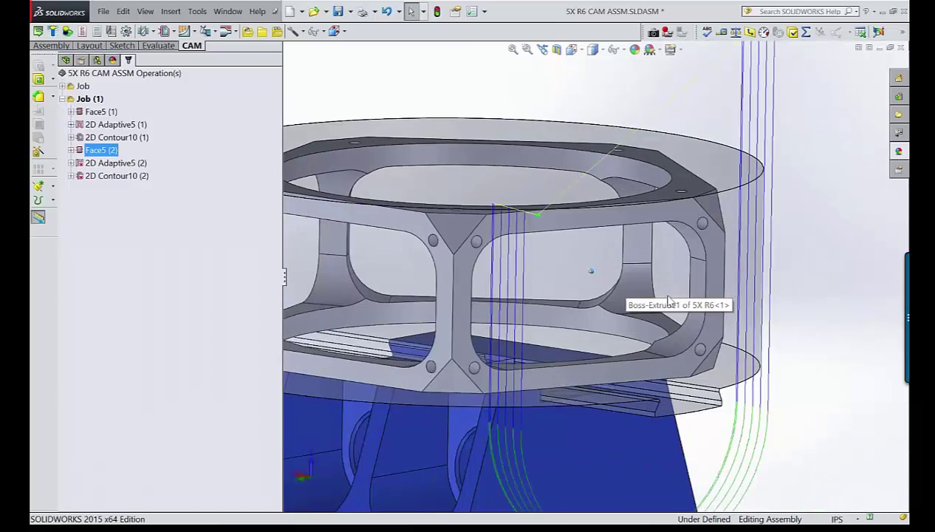
right_click(101, 150)
click(111, 174)
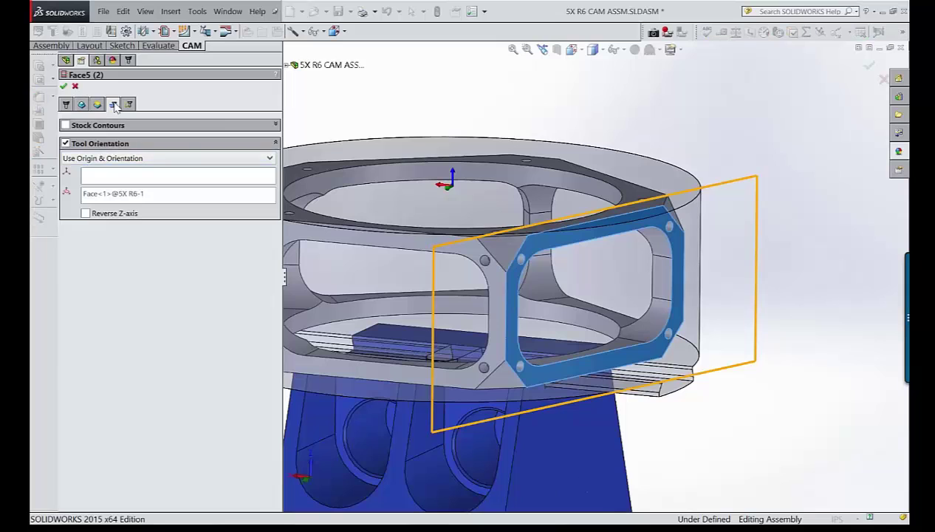
click(114, 105)
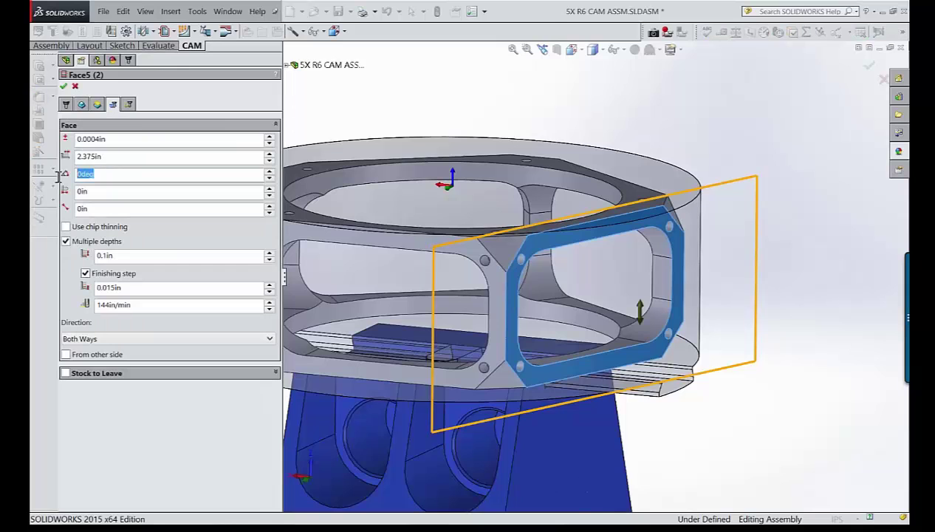
click(64, 88)
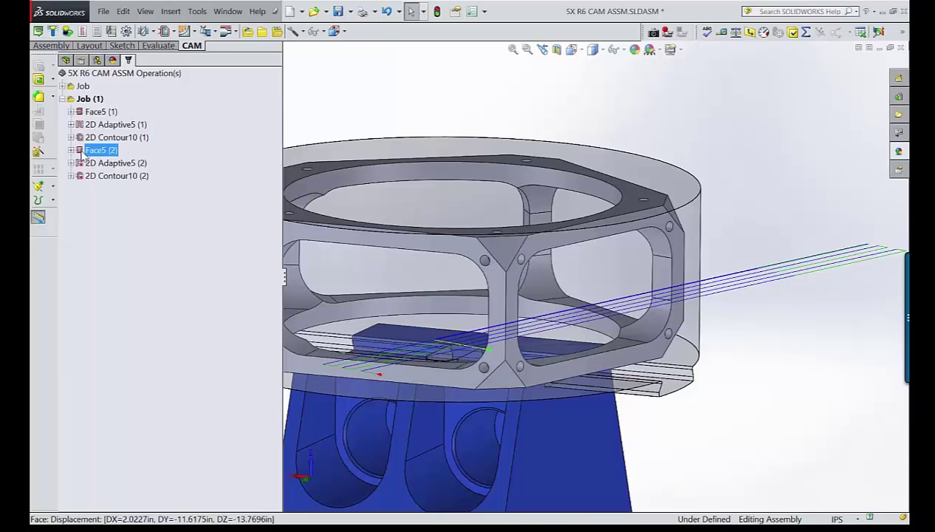
Duplicate the Face5 (2) operation and orient the copy, Face5 (3), to the triangular facet at the side face's upper corner
ctrl+drag(81, 152, 87, 164)
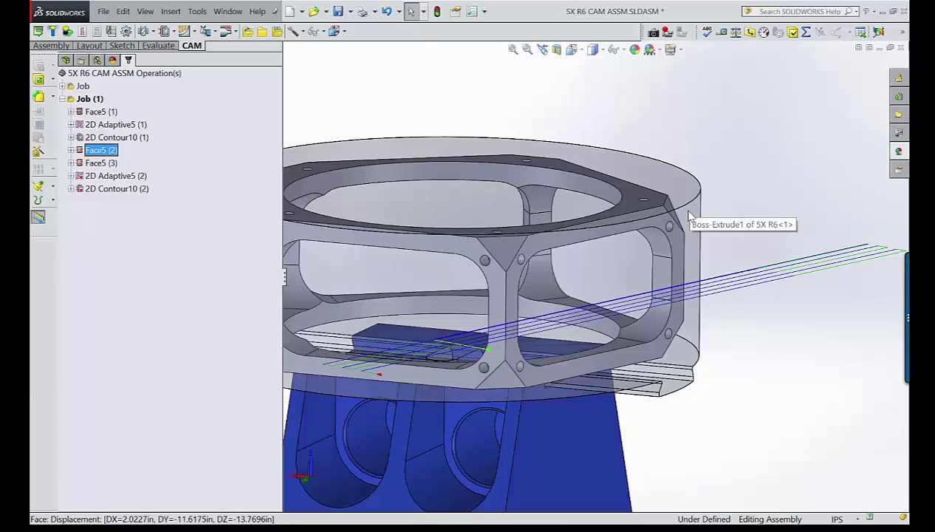
middle_drag(688, 215, 688, 215)
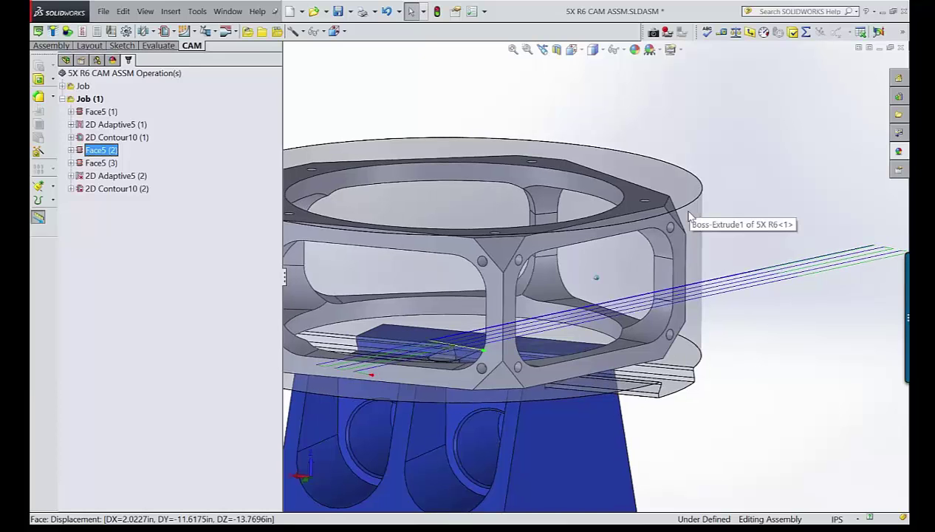
right_click(104, 164)
click(118, 164)
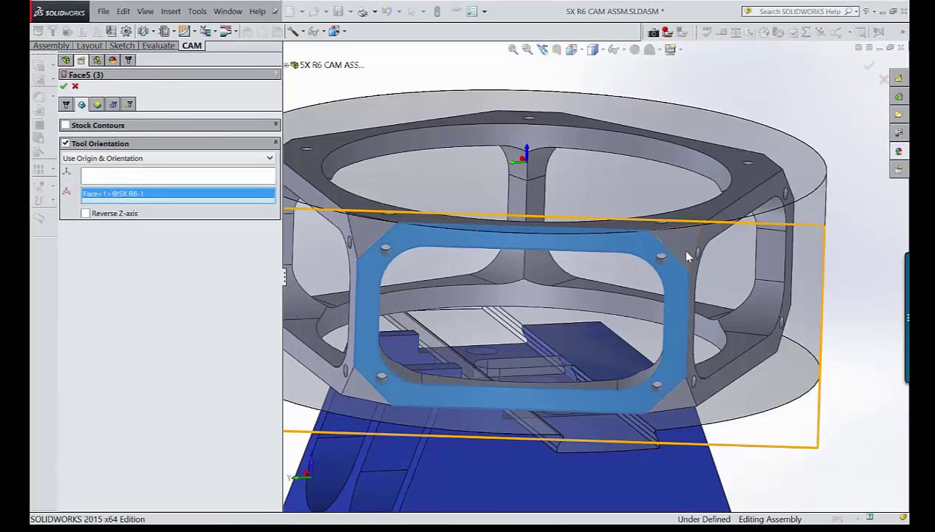
click(687, 254)
Restrict Face5 (3) to the triangular facet's edge as stock contour and set its top height to .2 in from Model Top
click(67, 125)
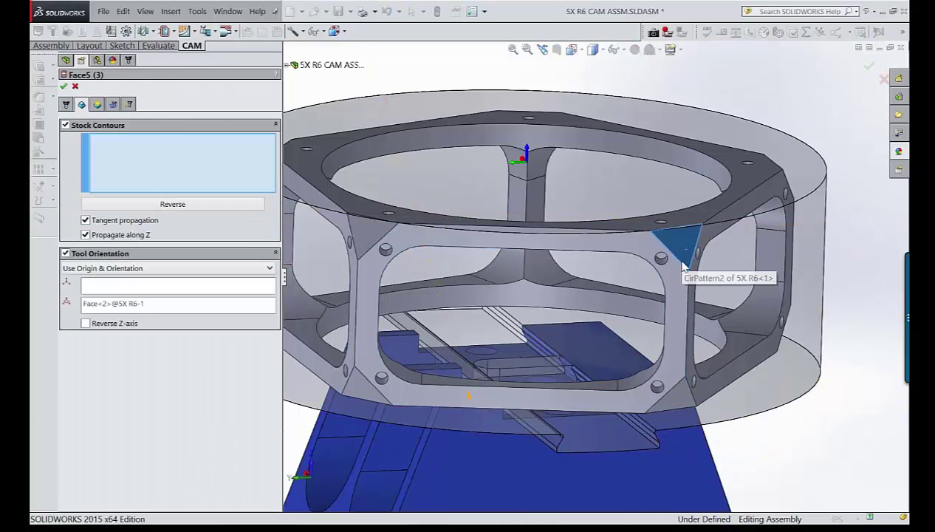
click(681, 263)
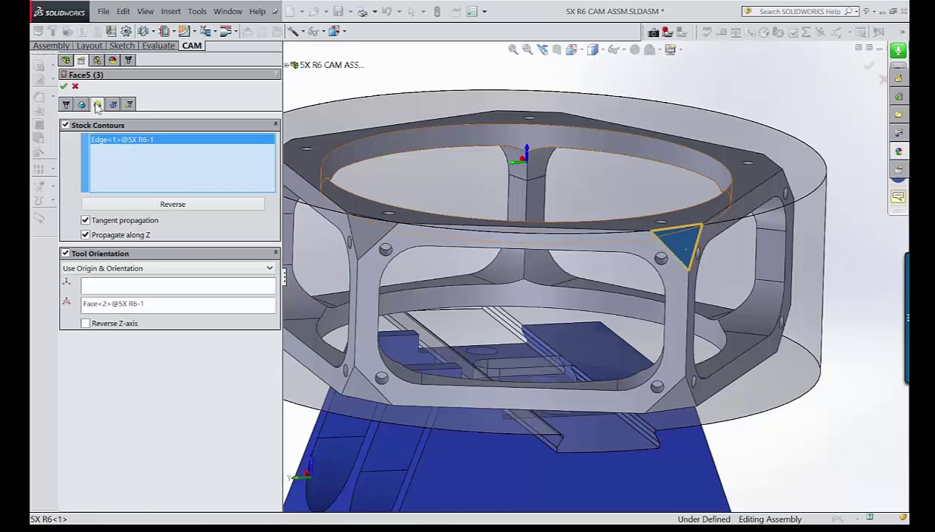
click(96, 104)
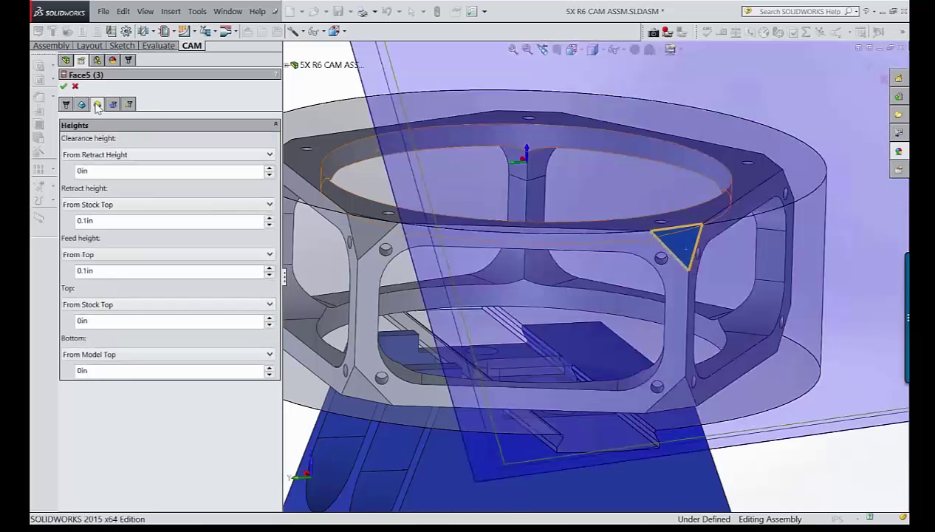
click(106, 305)
click(101, 329)
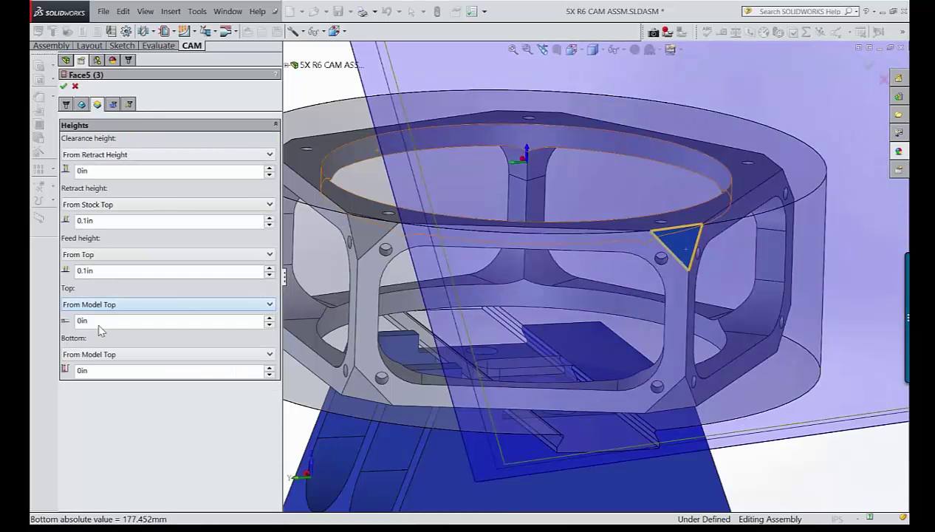
double_click(100, 322)
text(-2)
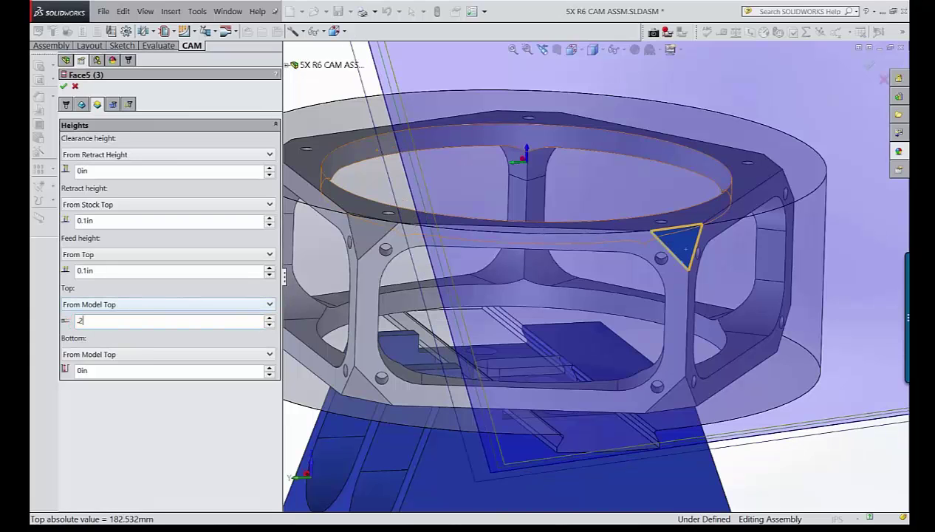
click(63, 86)
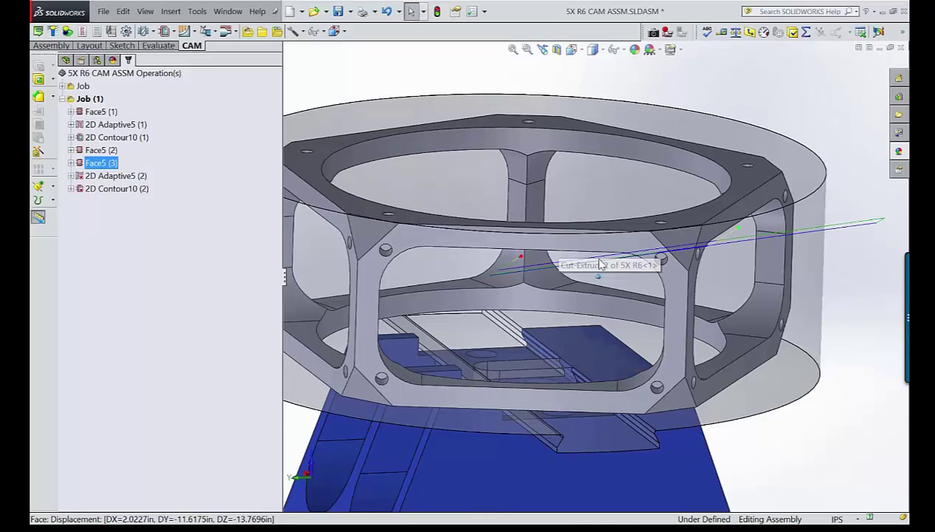
click(98, 151)
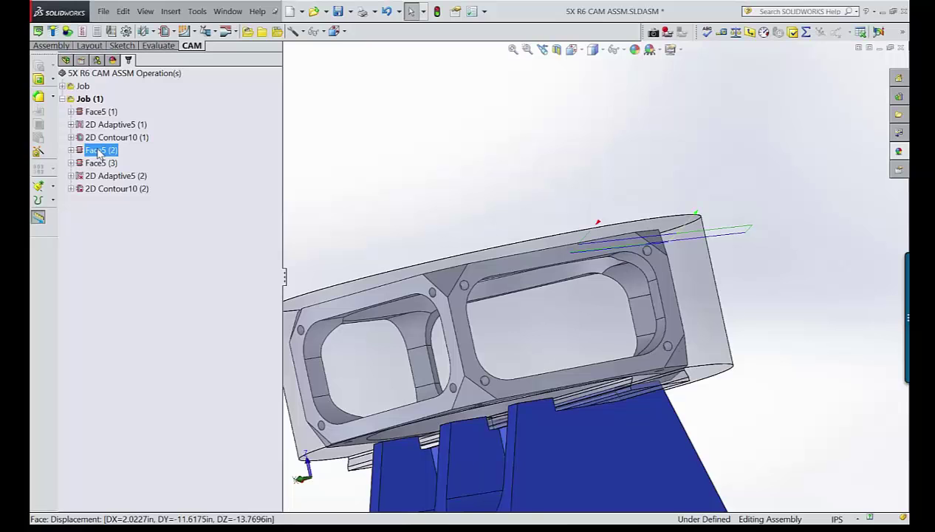
click(98, 163)
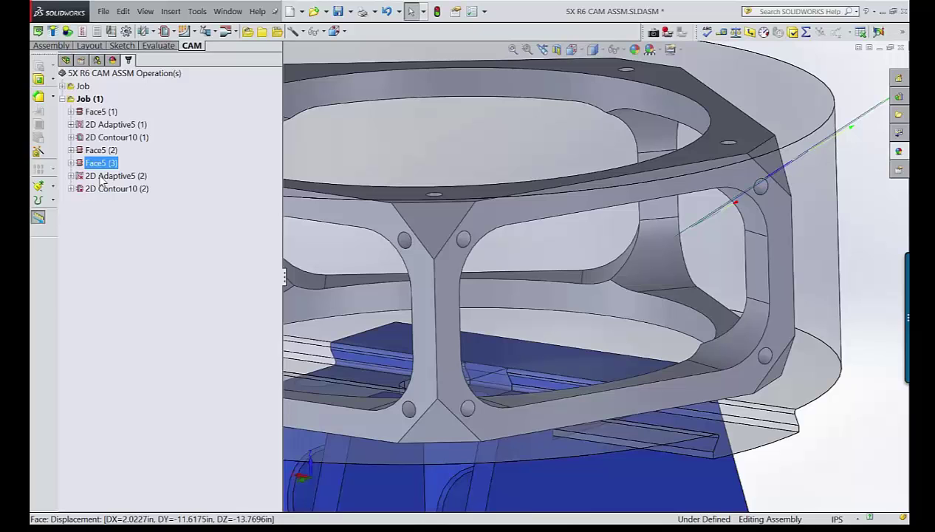
Orient 2D Adaptive5 (2) to the flat side face and assign the window opening's outer edge as its machining geometry
double_click(100, 178)
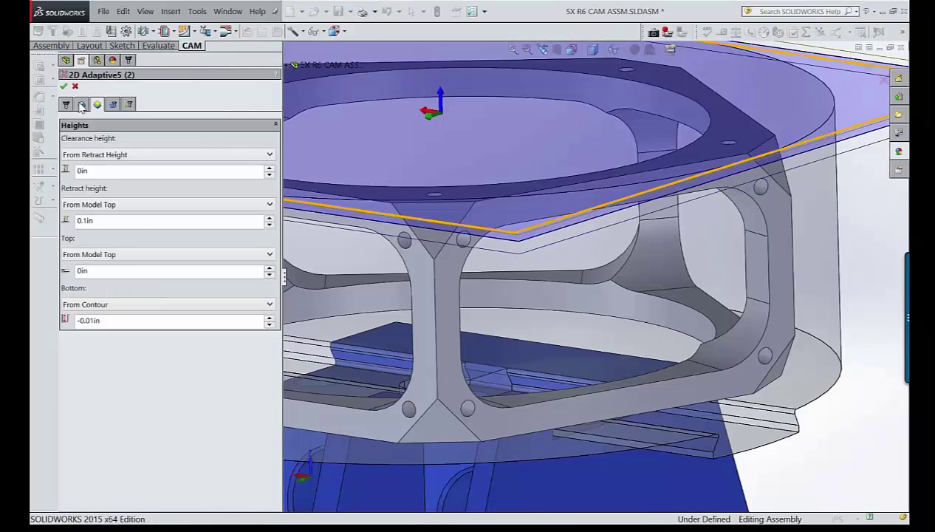
click(82, 104)
click(65, 396)
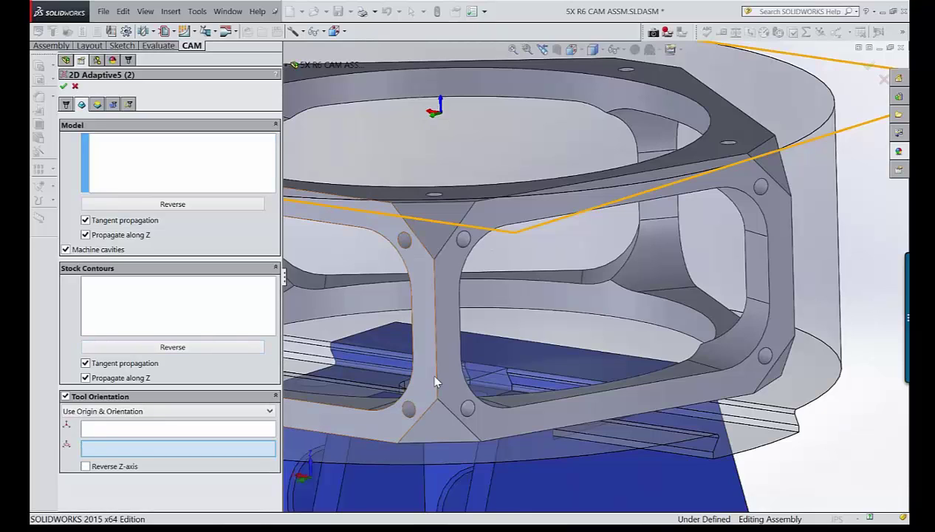
click(436, 382)
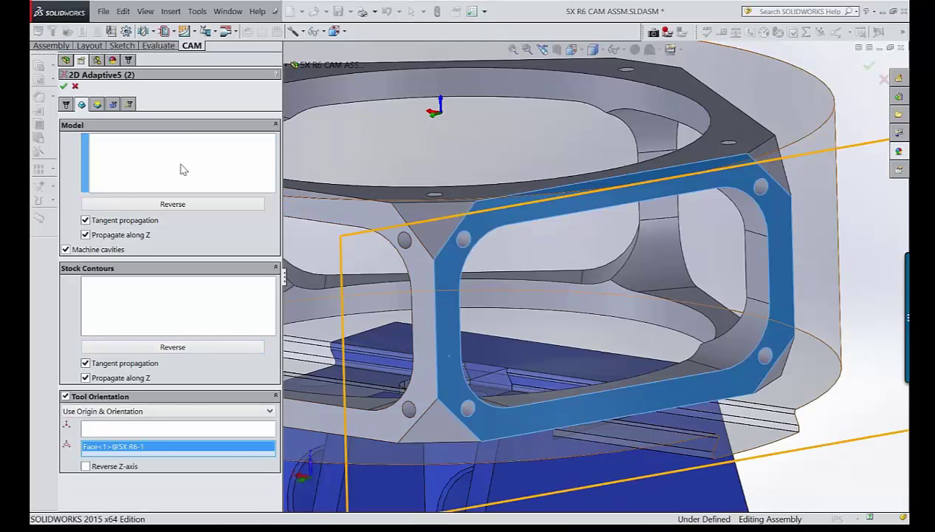
click(180, 169)
click(768, 295)
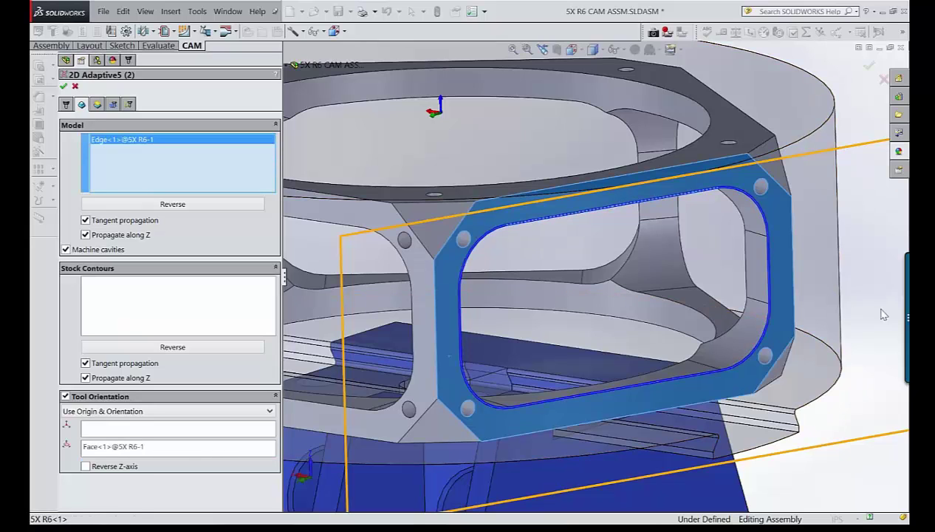
Set the bottom height of 2D Adaptive5 (2) to -.75 in from the contour and generate its toolpath
click(97, 104)
click(148, 320)
text(-.7)
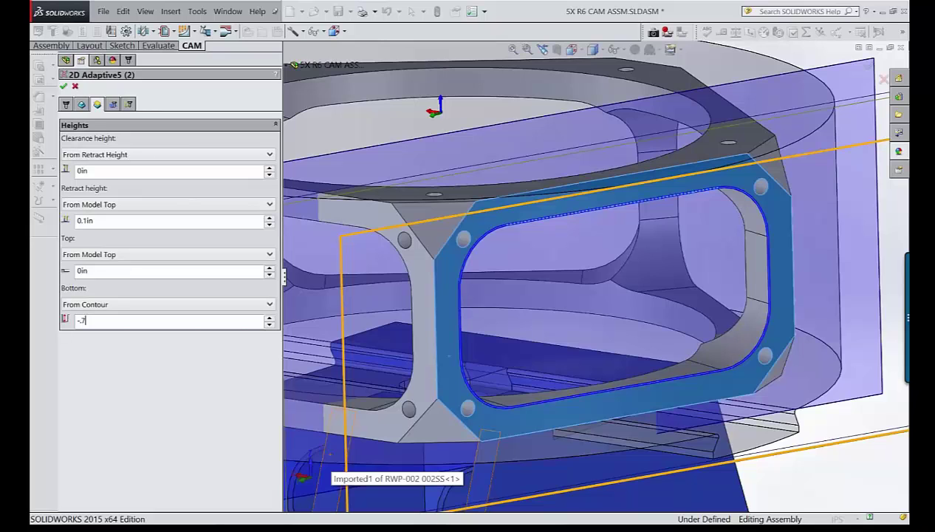
text(5)
click(63, 85)
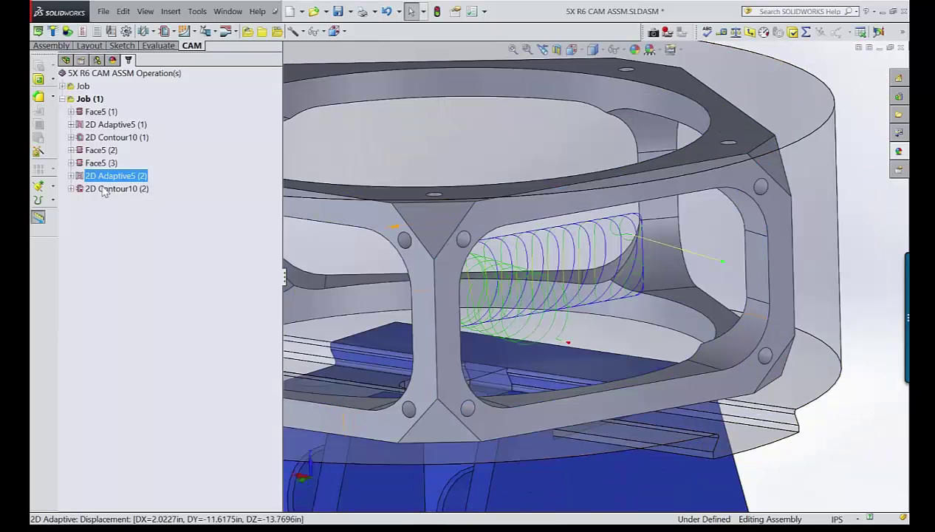
Orient 2D Contour10 (2) to the same flat side face and assign the window opening's edge as its contour
right_click(104, 189)
click(124, 192)
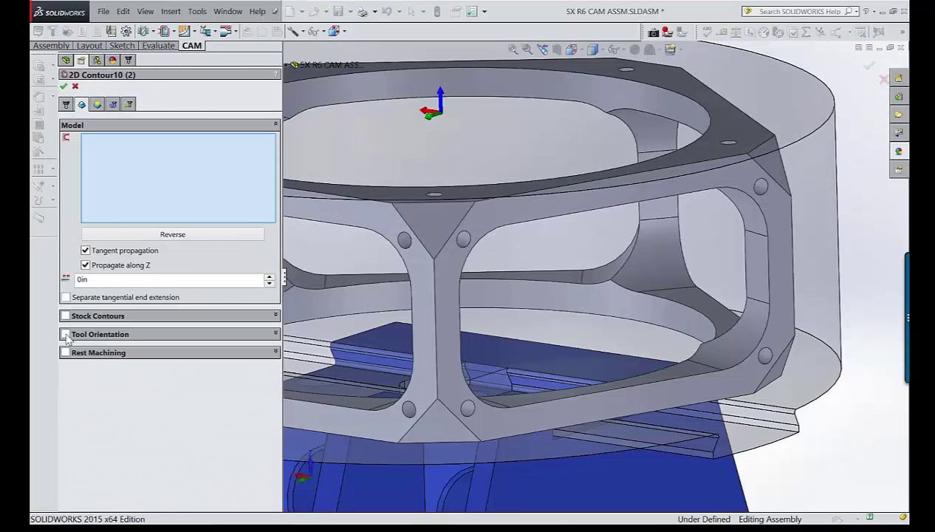
click(66, 334)
click(447, 317)
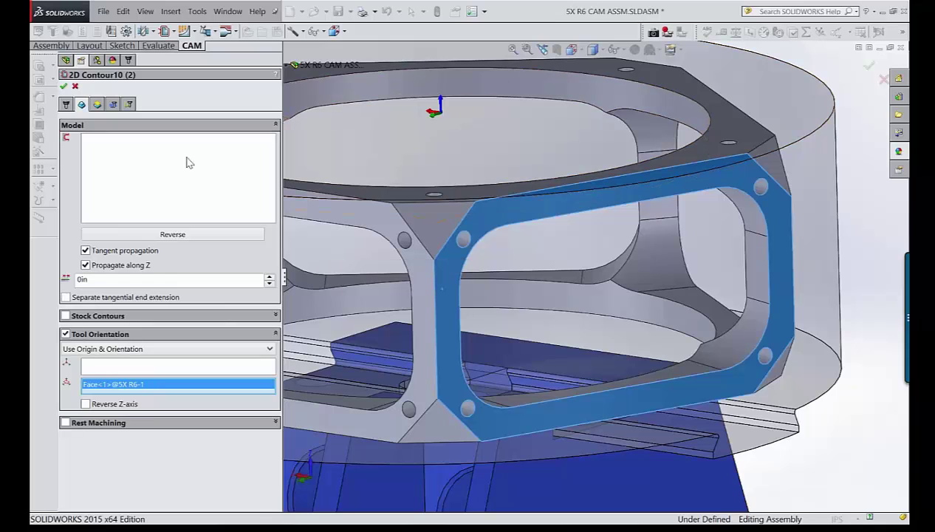
click(155, 170)
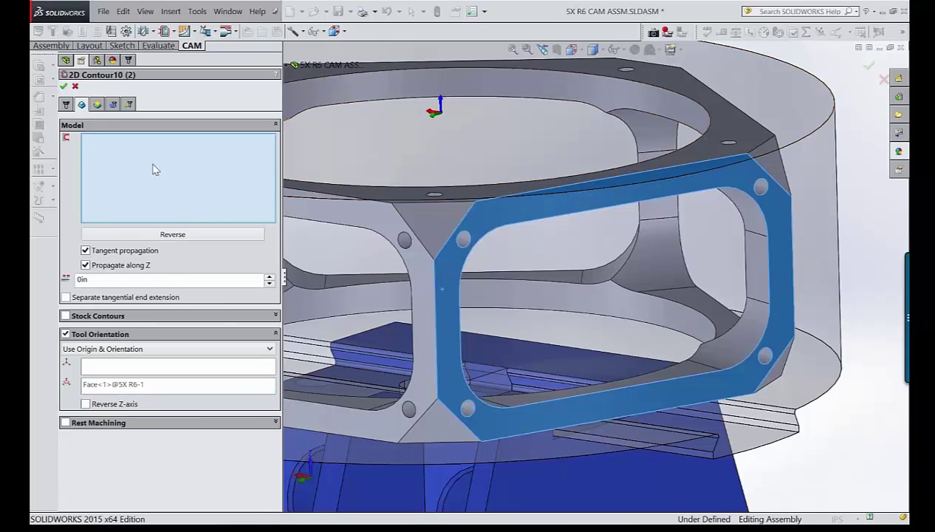
click(697, 189)
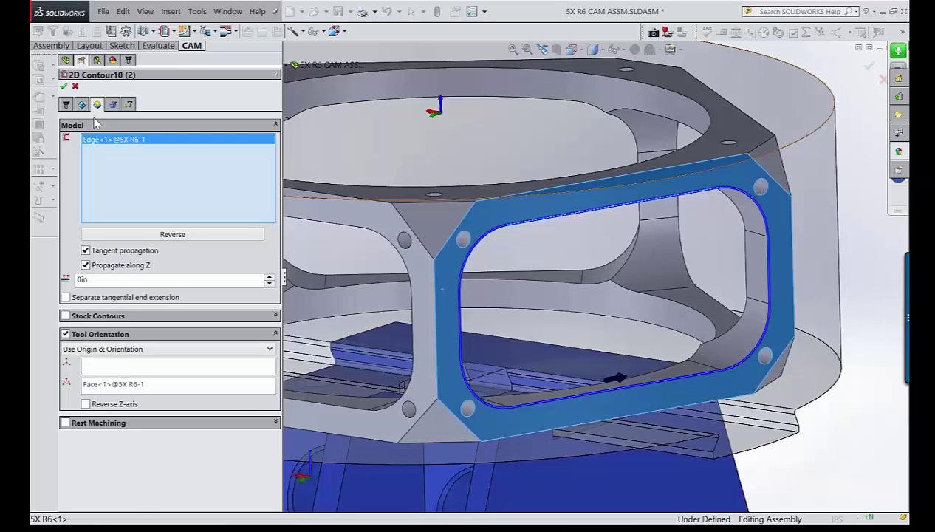
Set the bottom height of 2D Contour10 (2) to -.75 in from the contour and generate its toolpath
click(97, 104)
click(170, 370)
text(-.7)
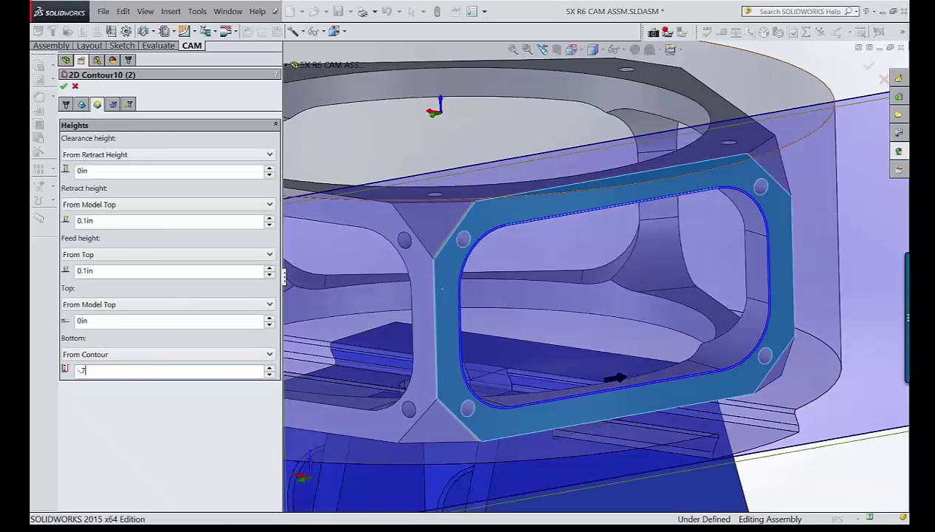
text(5)
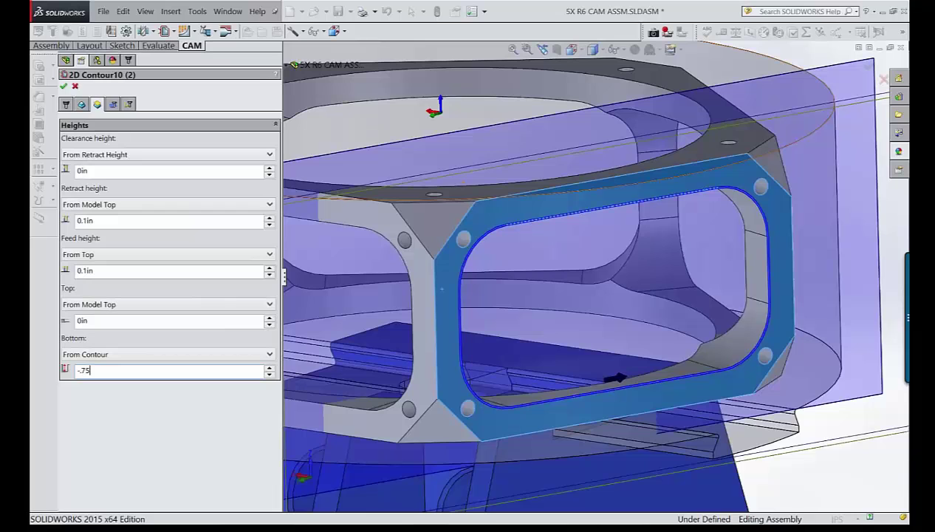
click(62, 86)
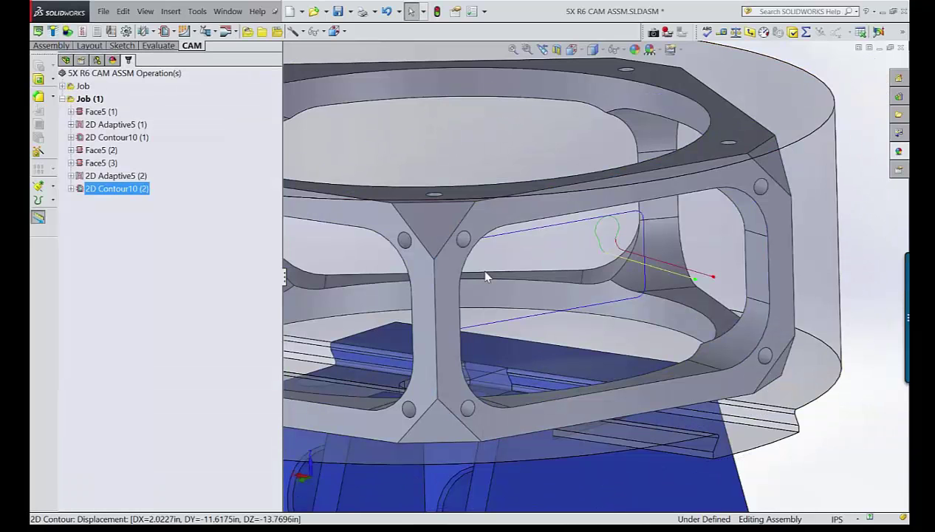
Create all the drilling operations from the saved template 2-56 SPOT-DRILL-TAP 2.5LT in Job (1)
scroll(509, 274, up, 3)
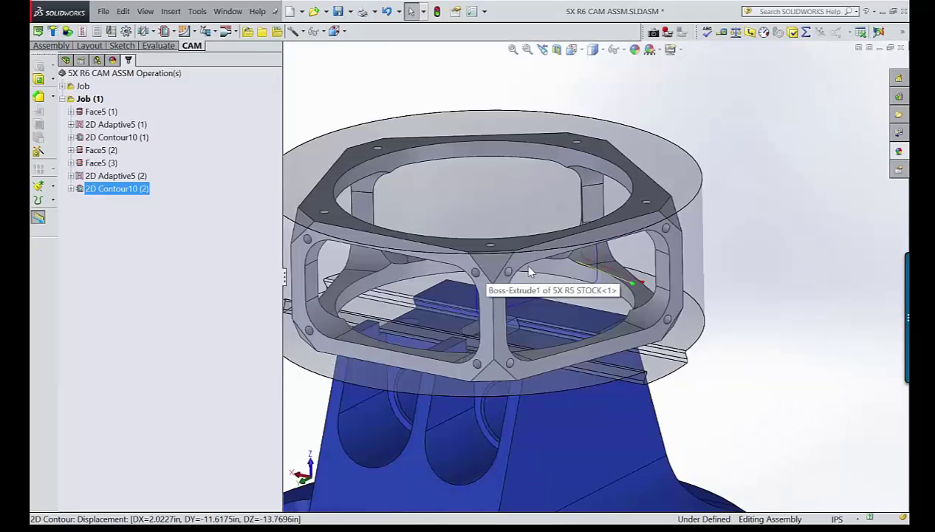
scroll(529, 272, down, 2)
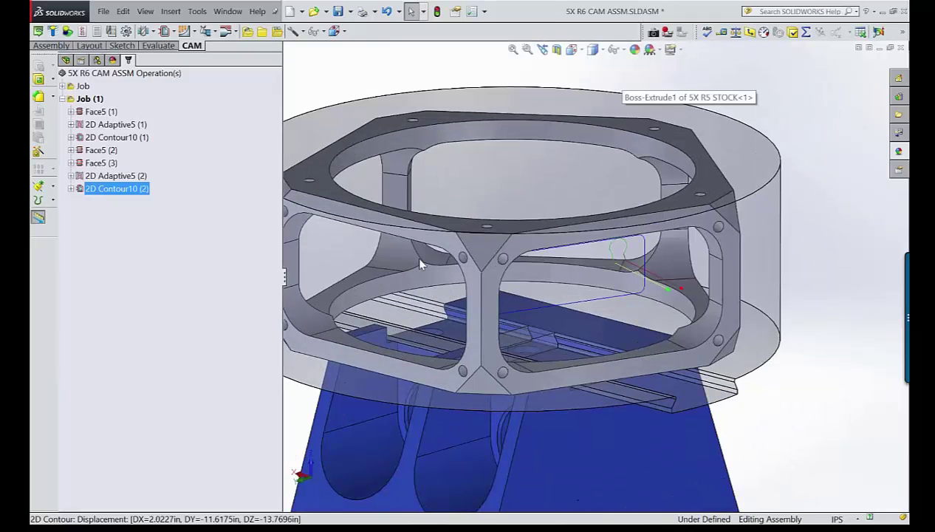
scroll(590, 287, down, 3)
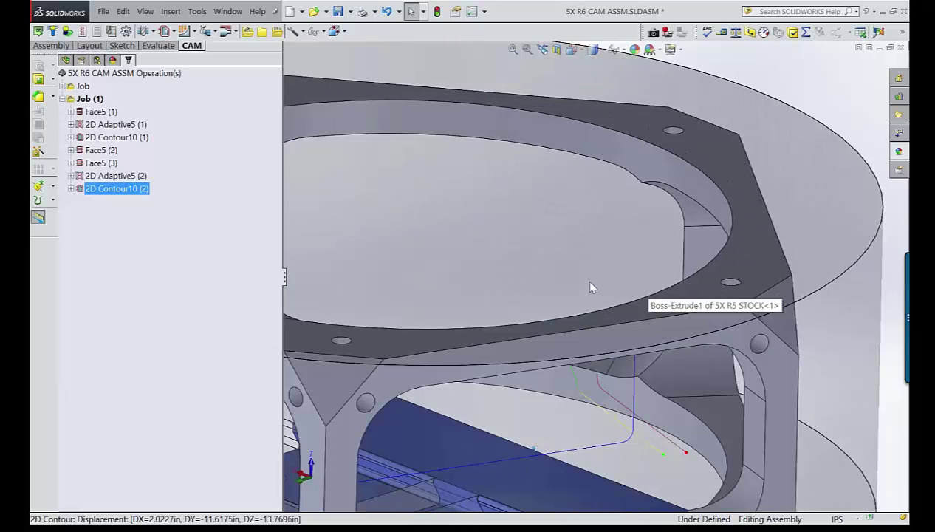
middle_drag(590, 286, 561, 243)
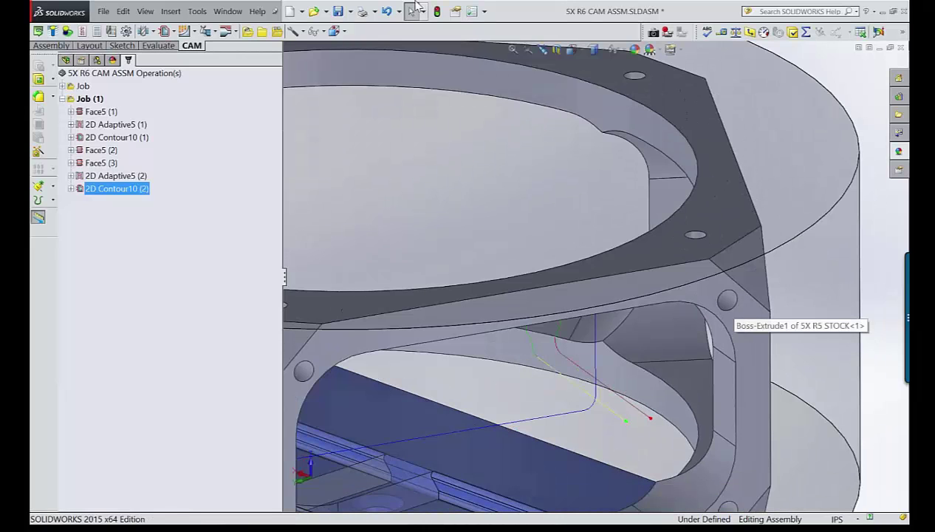
click(103, 228)
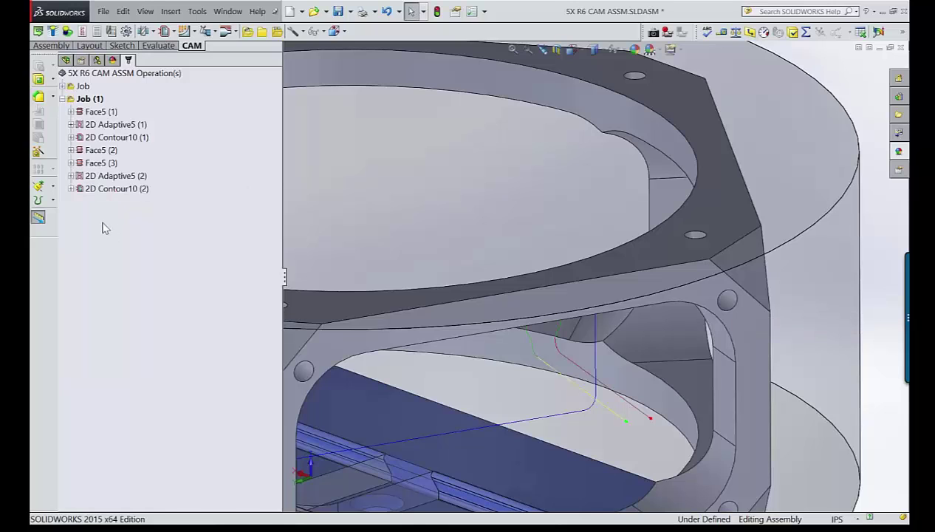
right_click(103, 228)
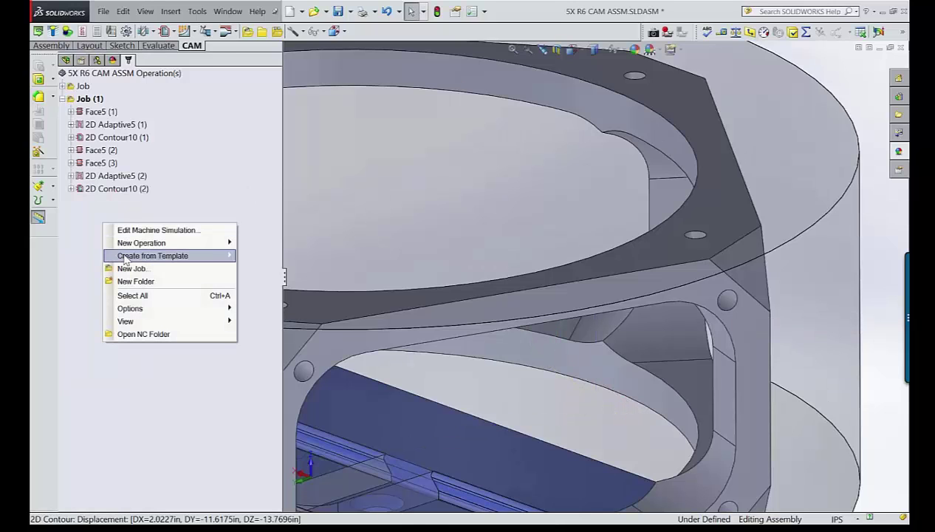
mouse_move(126, 258)
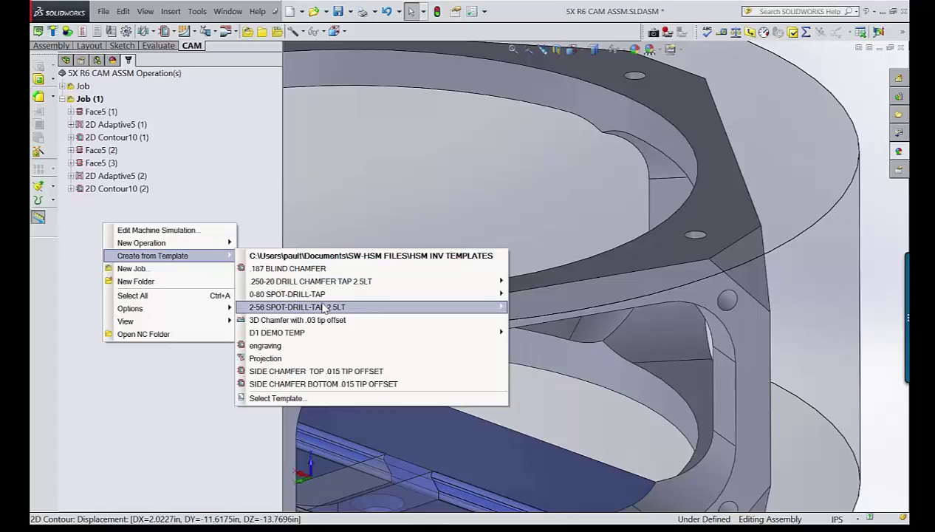
mouse_move(322, 306)
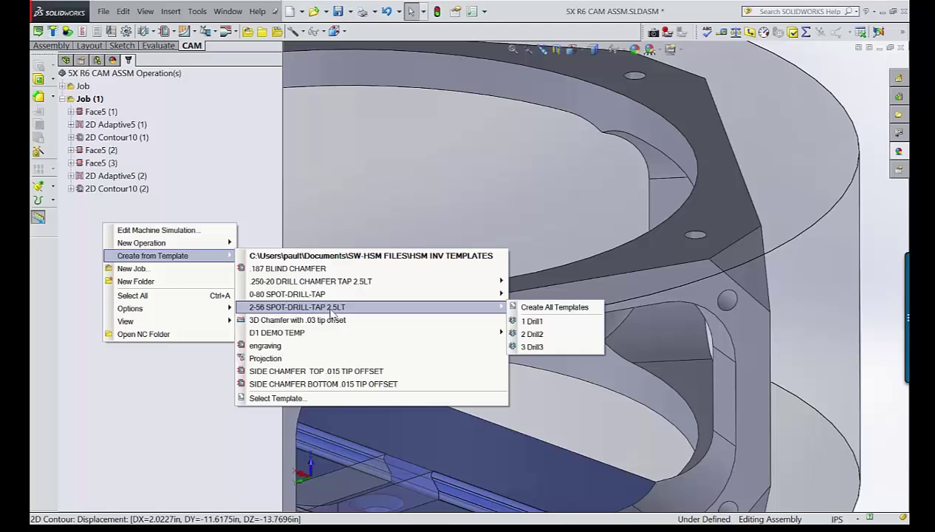
click(537, 307)
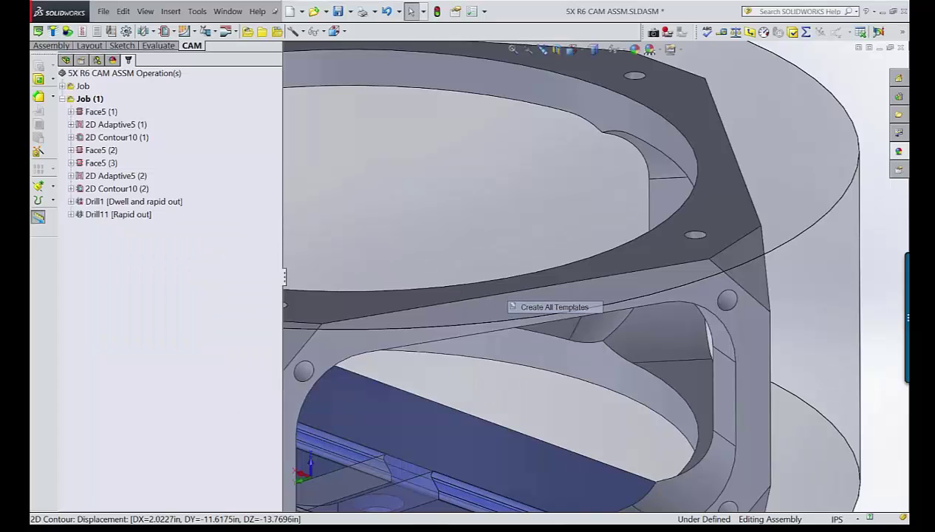
Orient Drill1 to the flat side face, assign its corner holes using same-diameter selection, and generate the toolpath
click(108, 202)
right_click(108, 202)
click(127, 207)
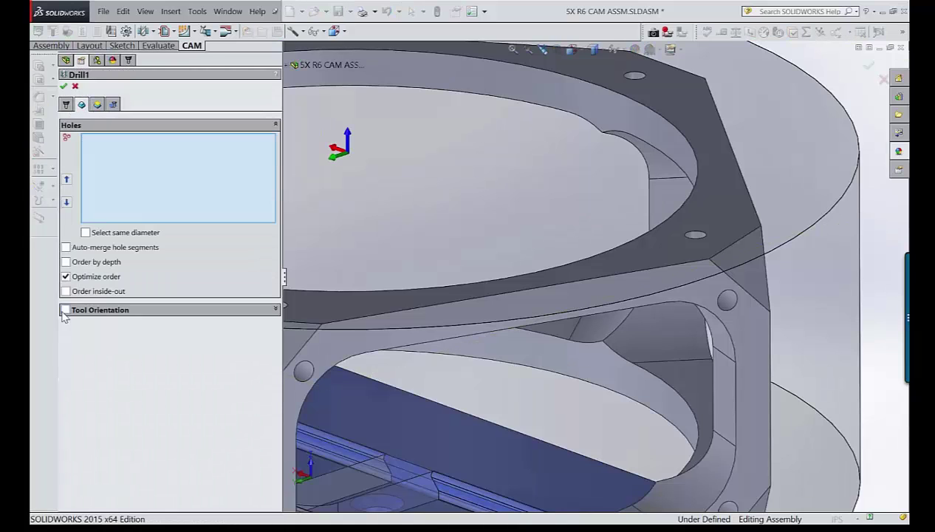
click(65, 309)
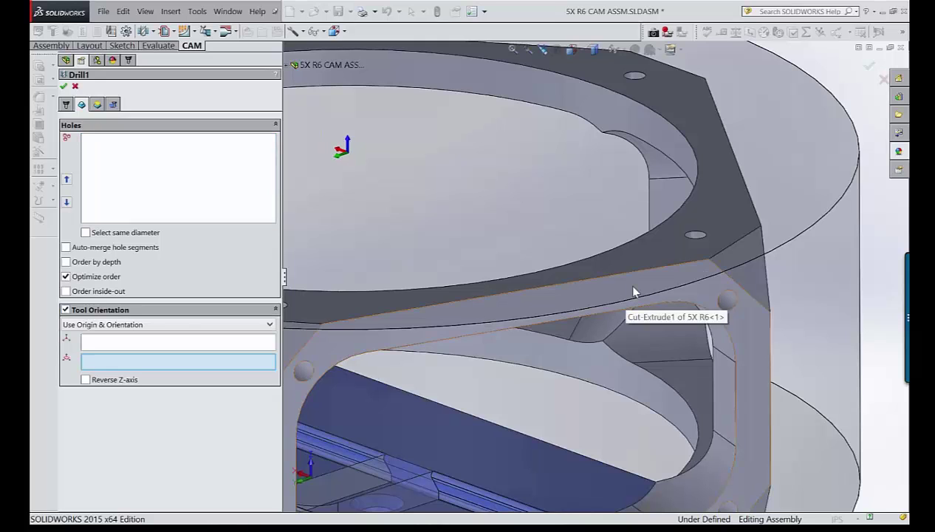
click(627, 292)
click(727, 299)
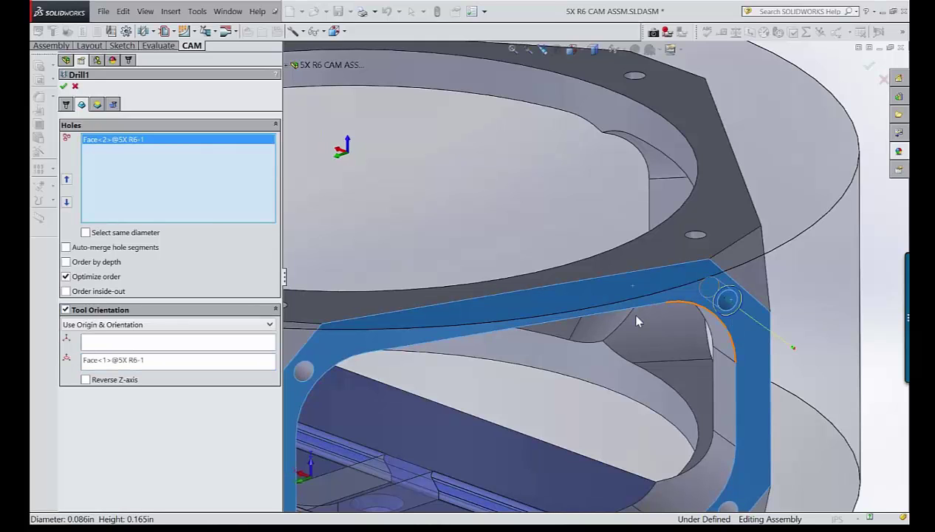
click(85, 232)
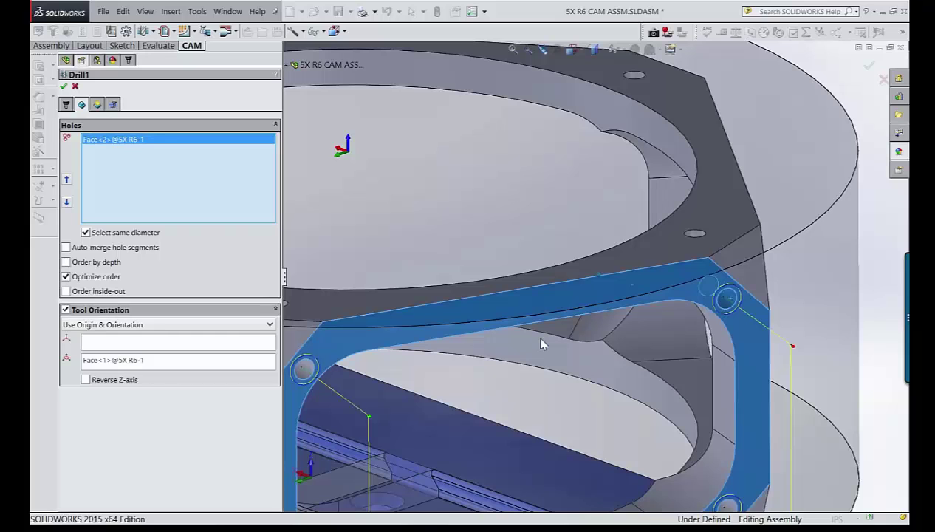
key(Return)
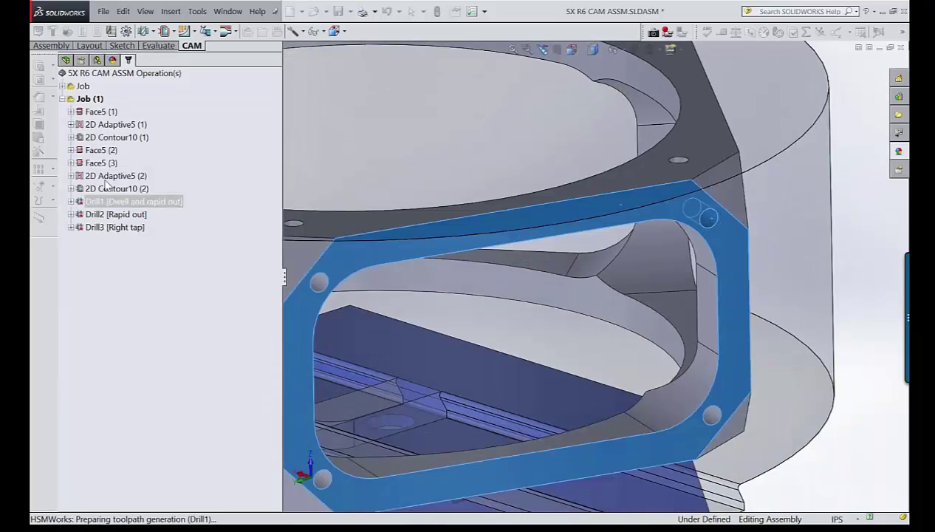
Inspect the Drill1 and Drill3 toolpaths on the side face's corner holes
drag(110, 201, 137, 229)
click(488, 298)
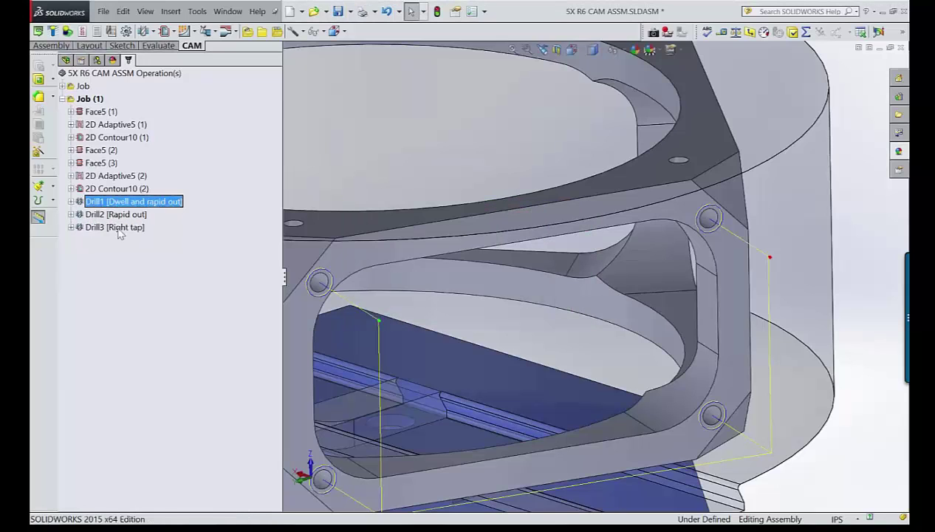
click(117, 227)
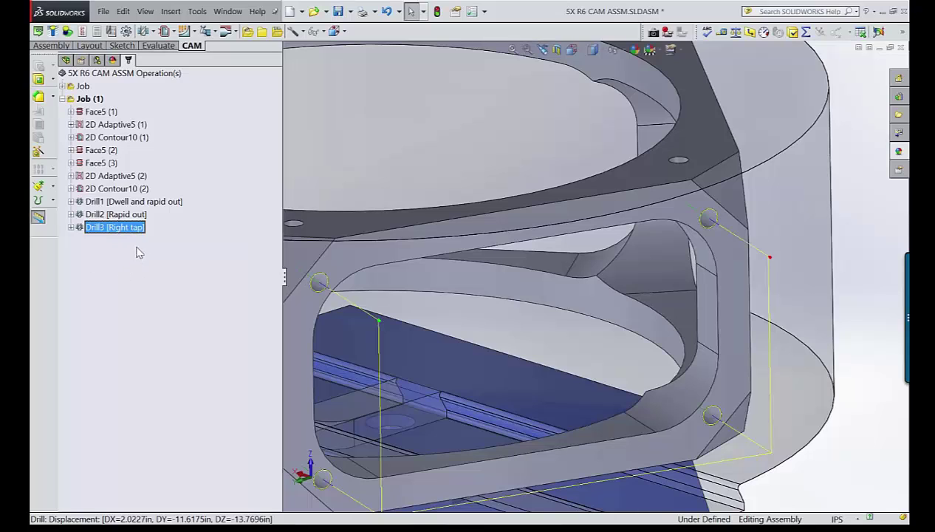
Duplicate Drill1, retarget the copy to the ring's top face and a single corner hole there, and generate its toolpath
click(96, 203)
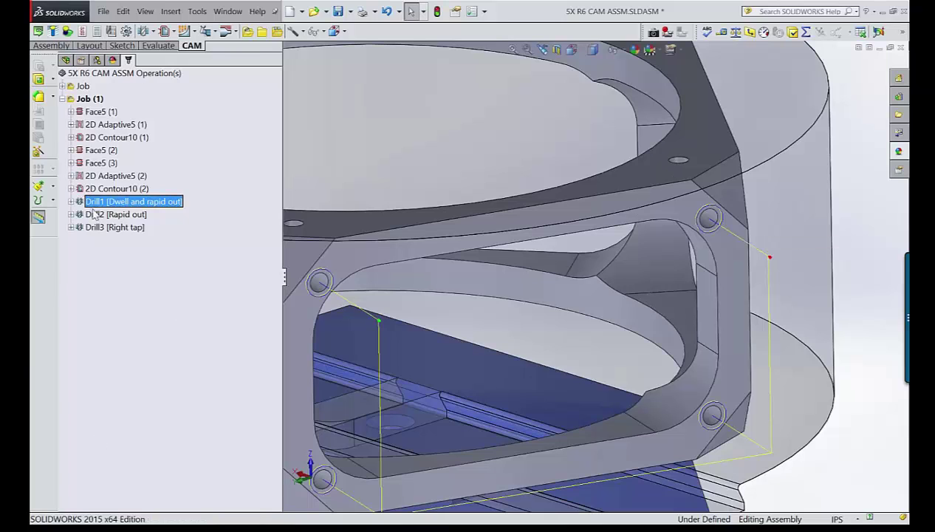
key(ctrl+v)
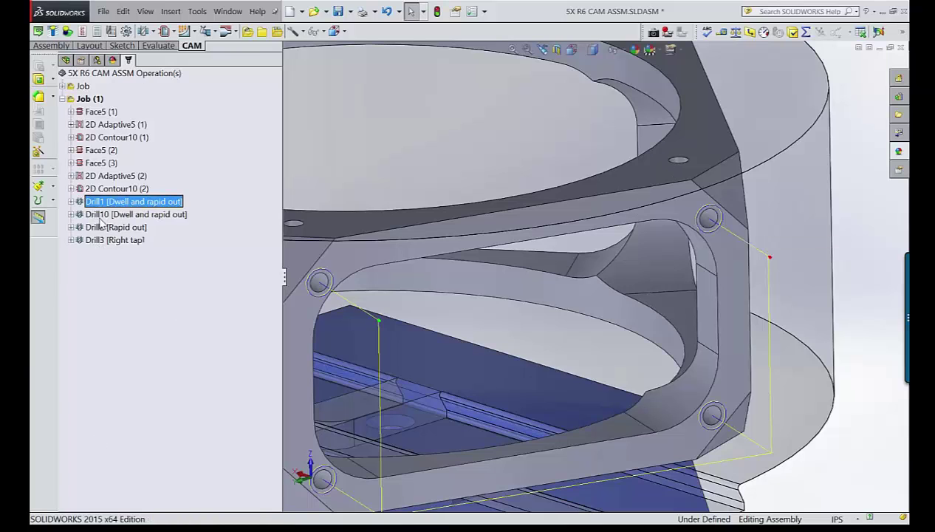
click(106, 215)
right_click(107, 220)
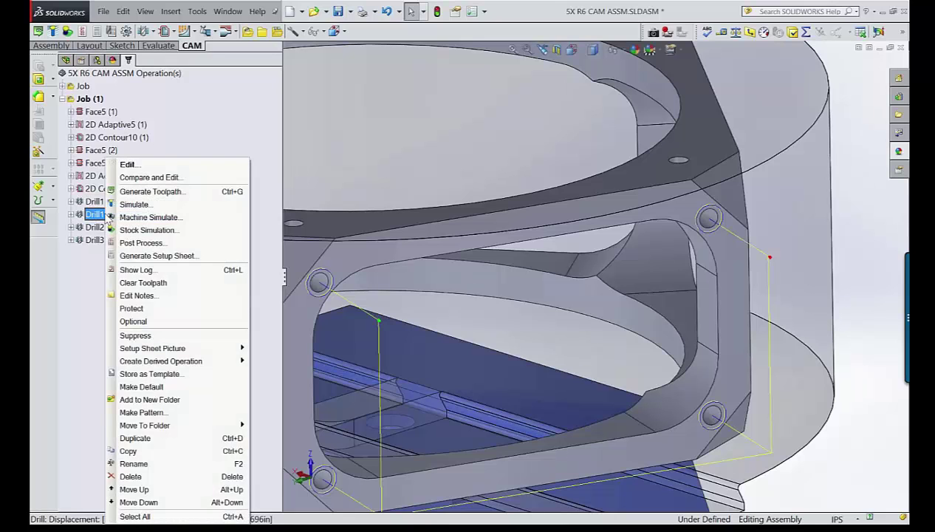
click(134, 165)
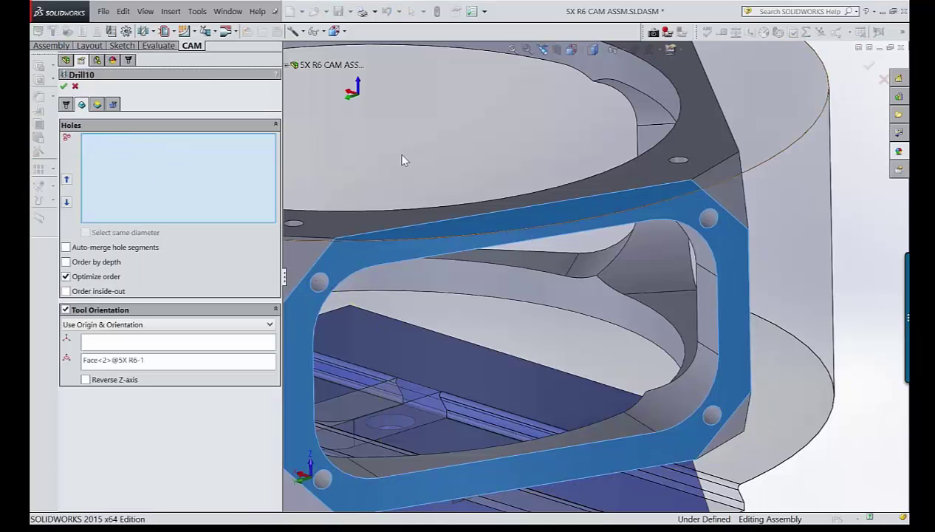
click(139, 361)
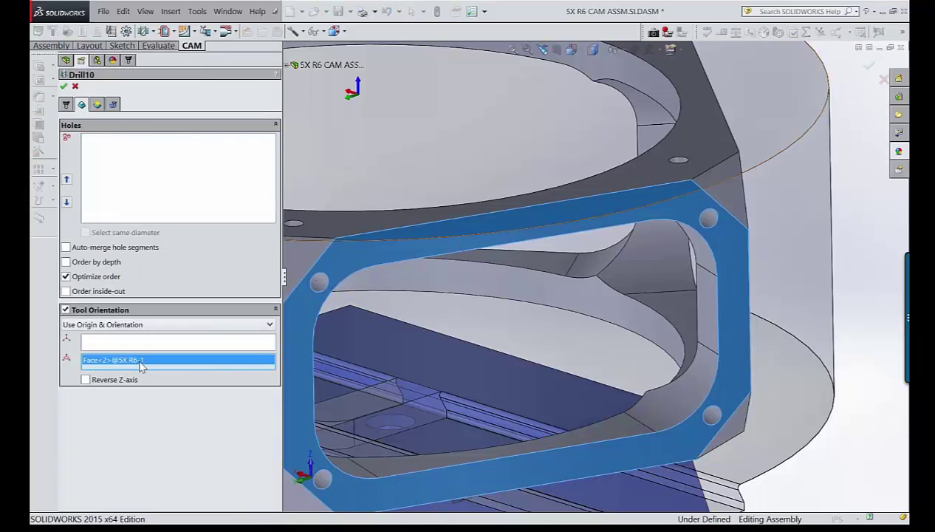
click(652, 170)
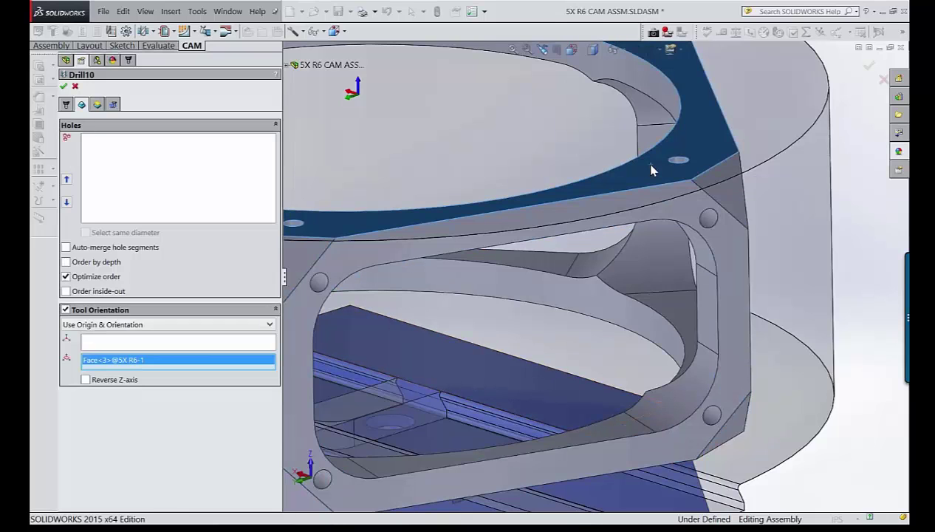
scroll(733, 185, down, 2)
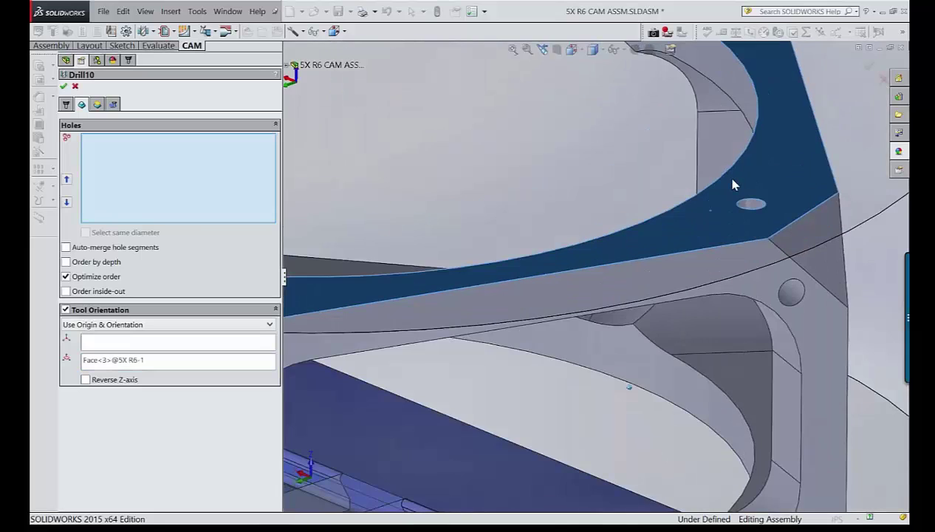
click(749, 203)
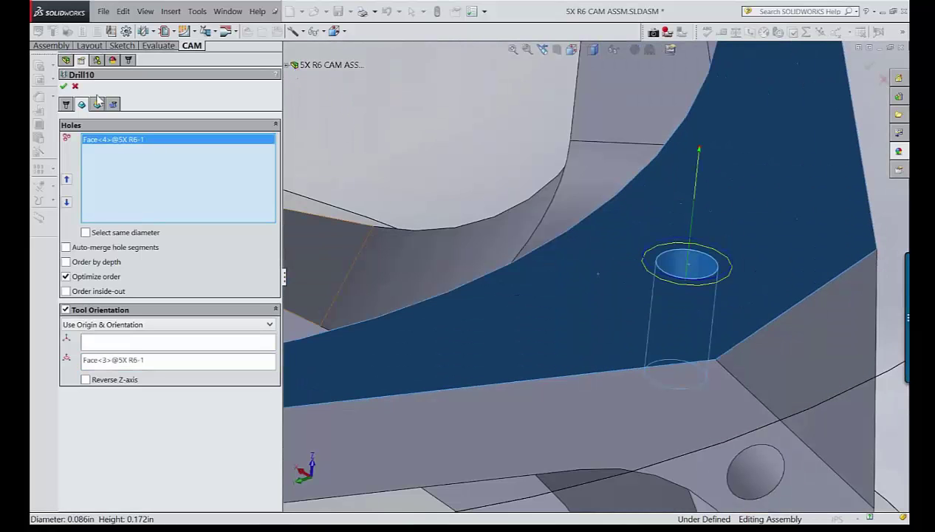
click(64, 85)
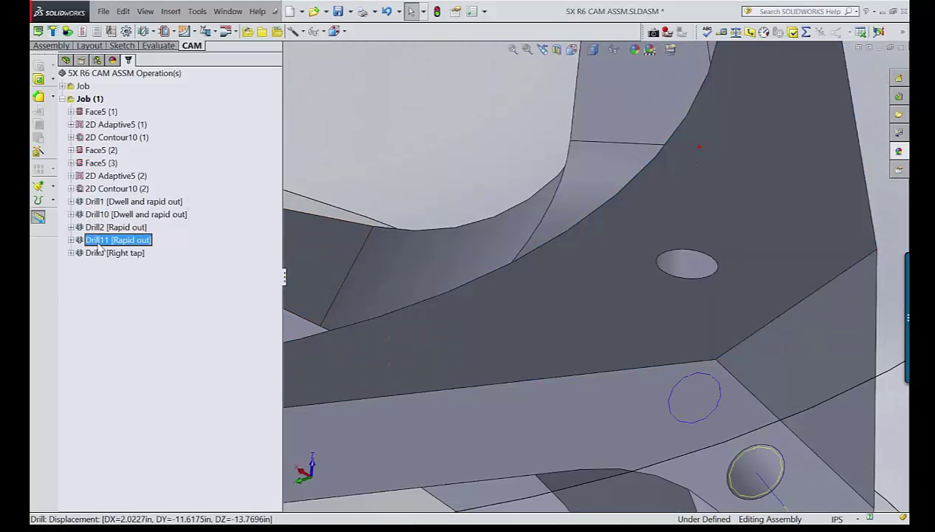
Clear Drill11's holes, orient it to the ring's top face, assign the same top-face corner hole, and generate its toolpath
right_click(99, 247)
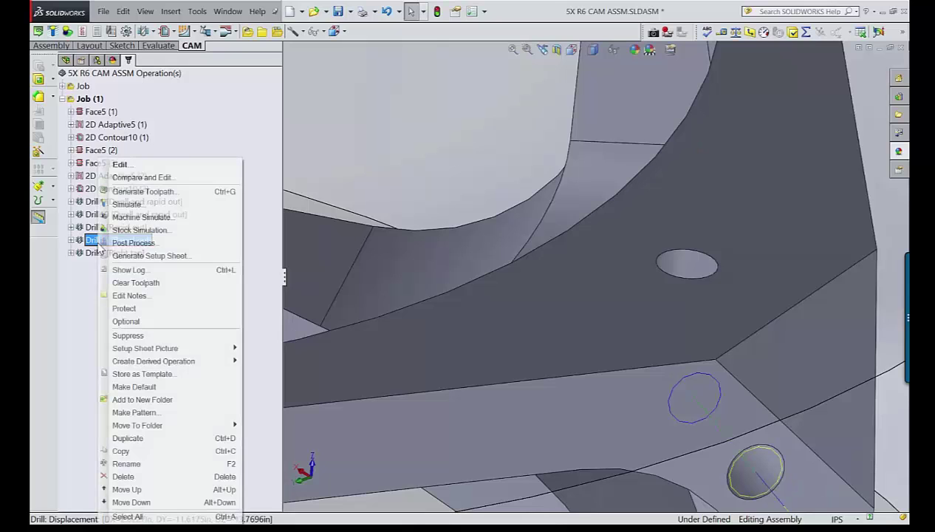
click(140, 164)
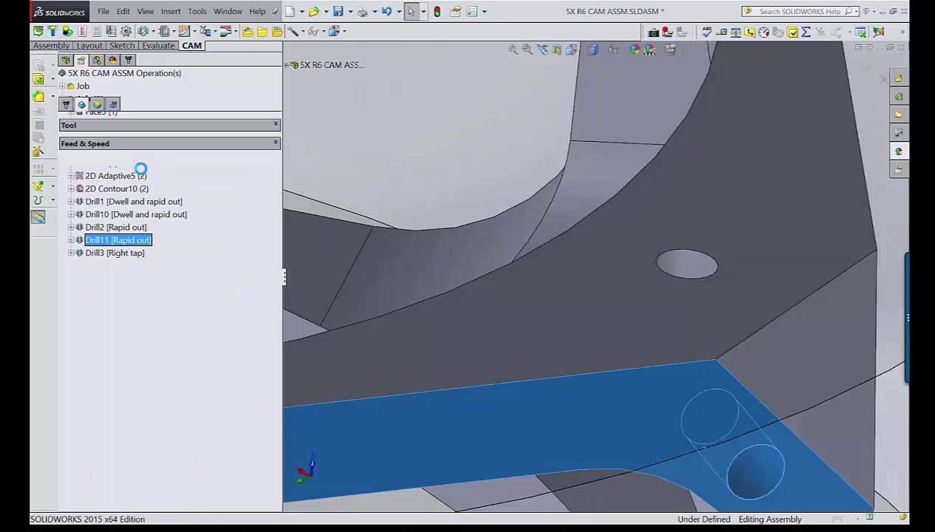
right_click(120, 165)
click(150, 175)
click(177, 360)
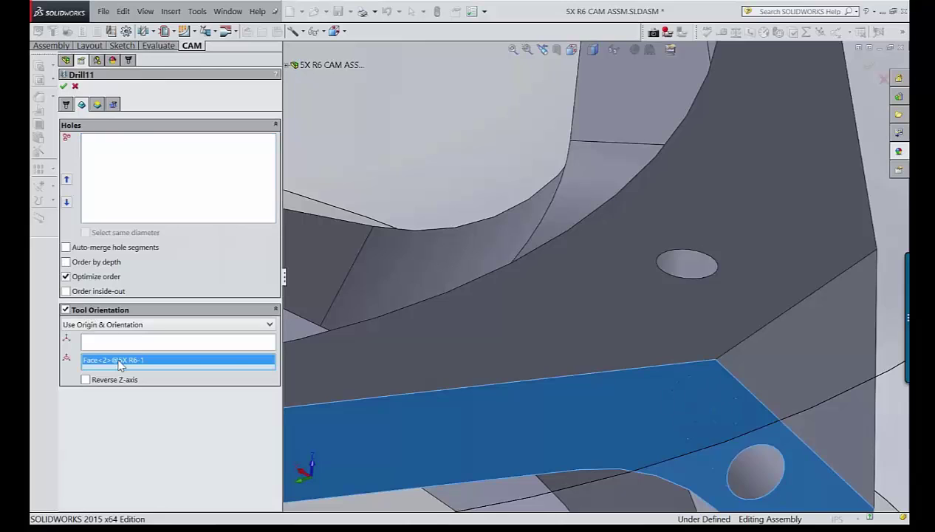
click(444, 329)
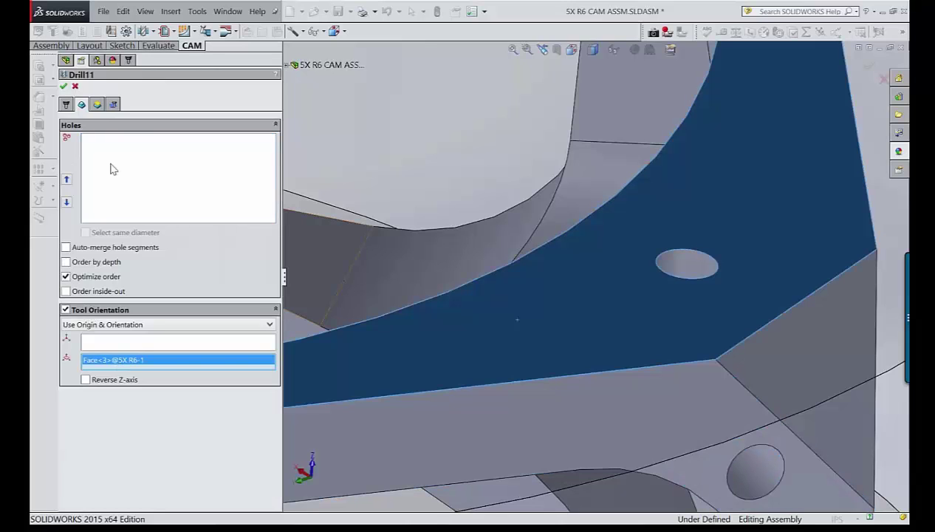
click(109, 171)
click(681, 258)
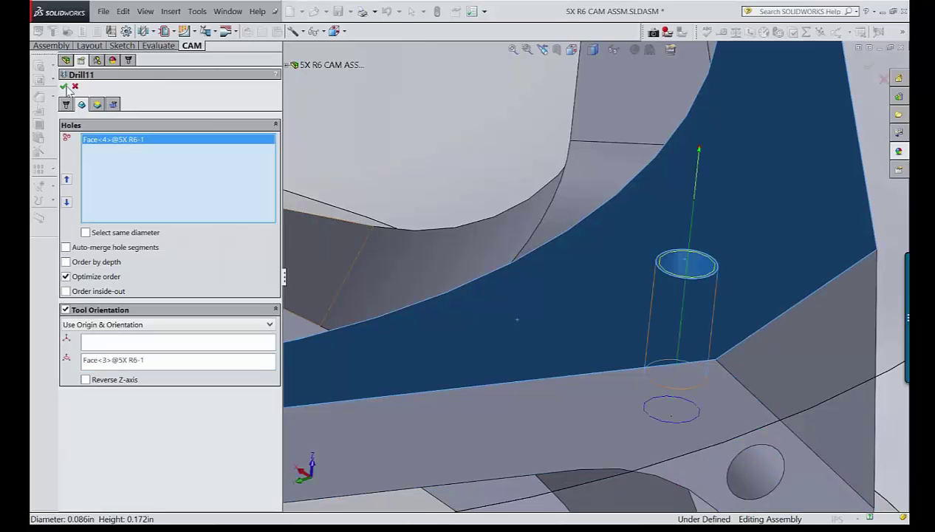
key(Return)
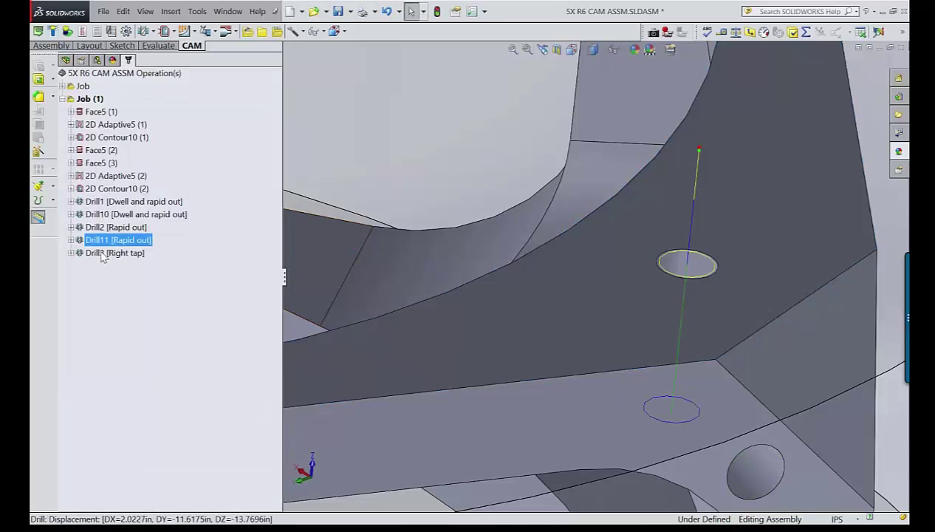
Retarget a duplicate of Drill3 to the ring's top face and the single corner hole there, and generate its toolpath
right_click(108, 268)
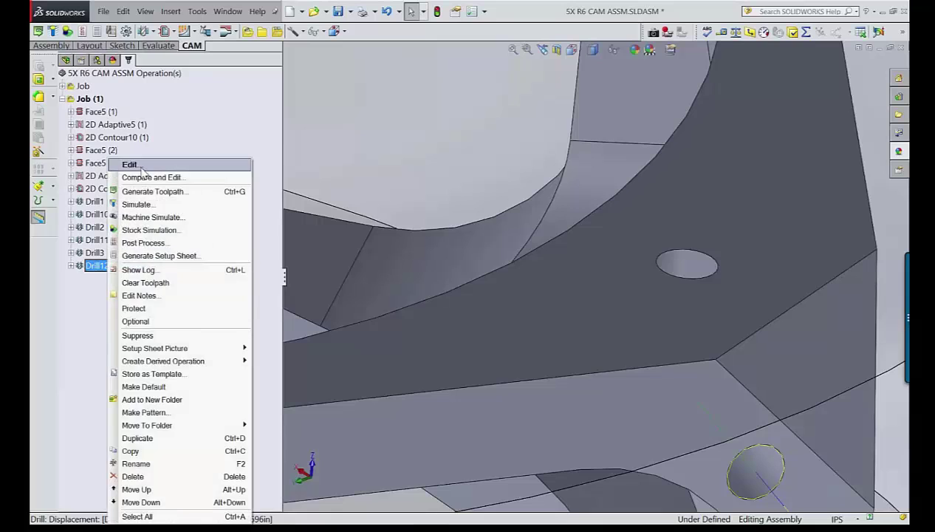
click(129, 164)
right_click(105, 170)
click(135, 176)
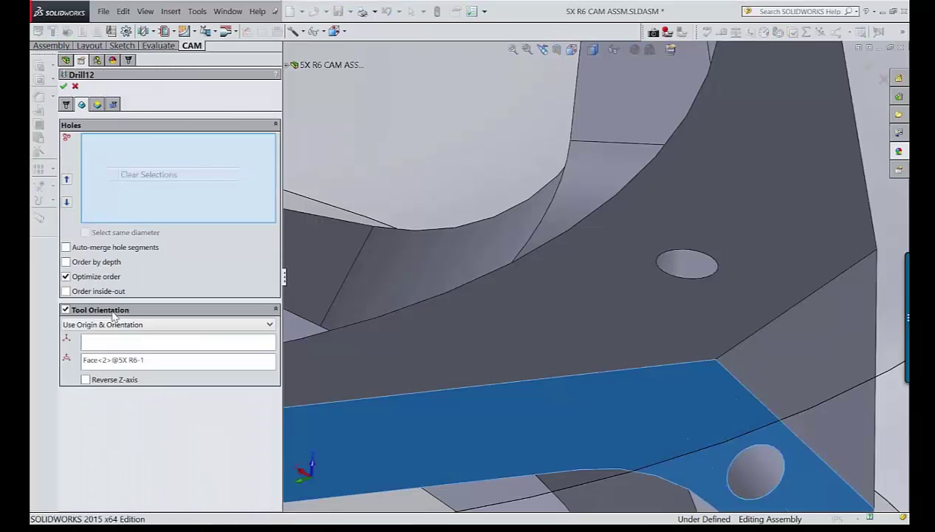
click(521, 322)
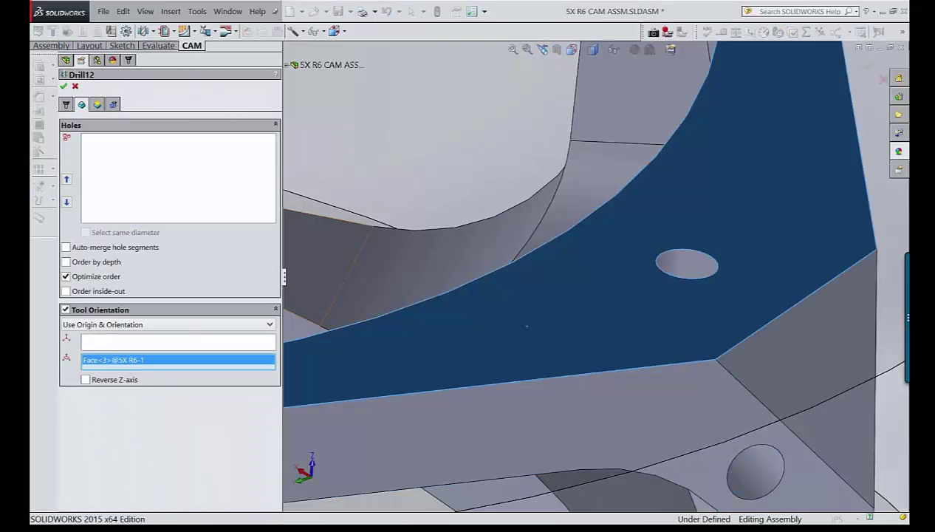
click(131, 172)
click(673, 261)
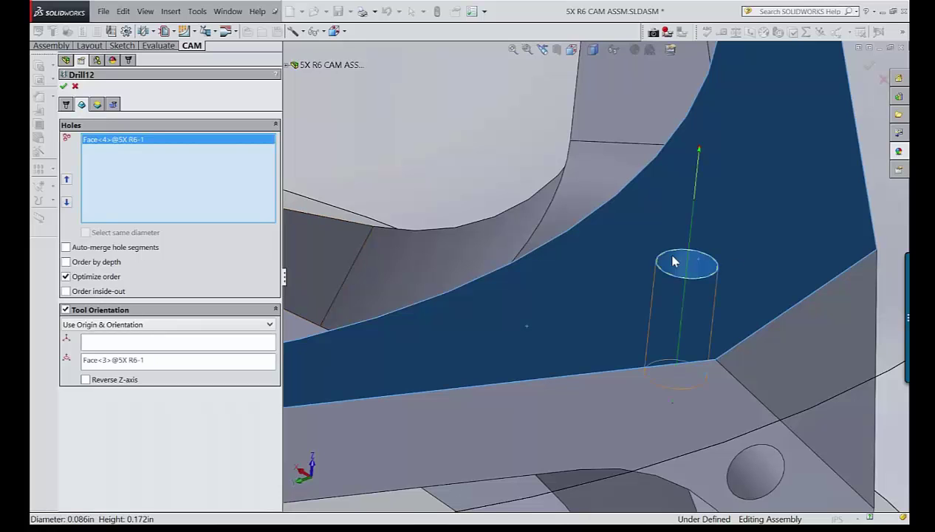
click(63, 85)
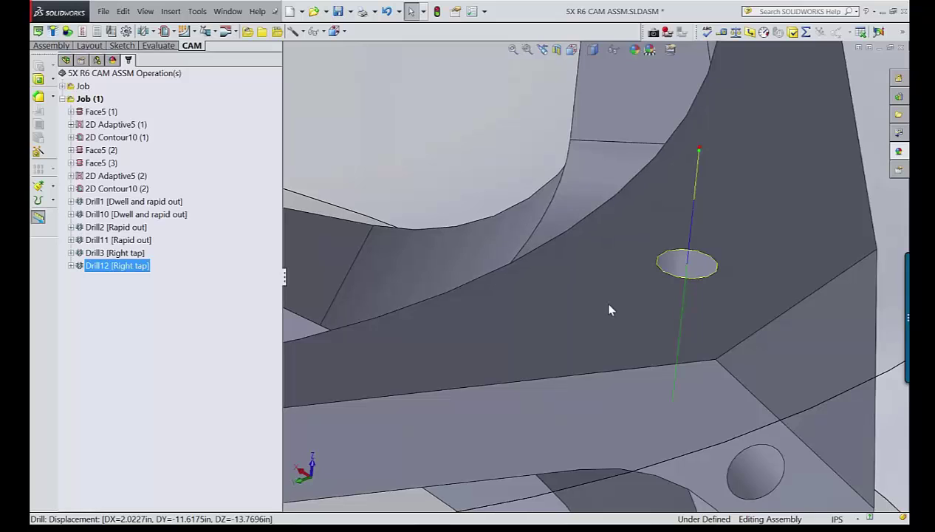
Create a circular pattern of operations Face5 (2) through Drill12 around the ring's inner top edge, with 5 equally spaced instances over 360 degrees
scroll(610, 310, up, 3)
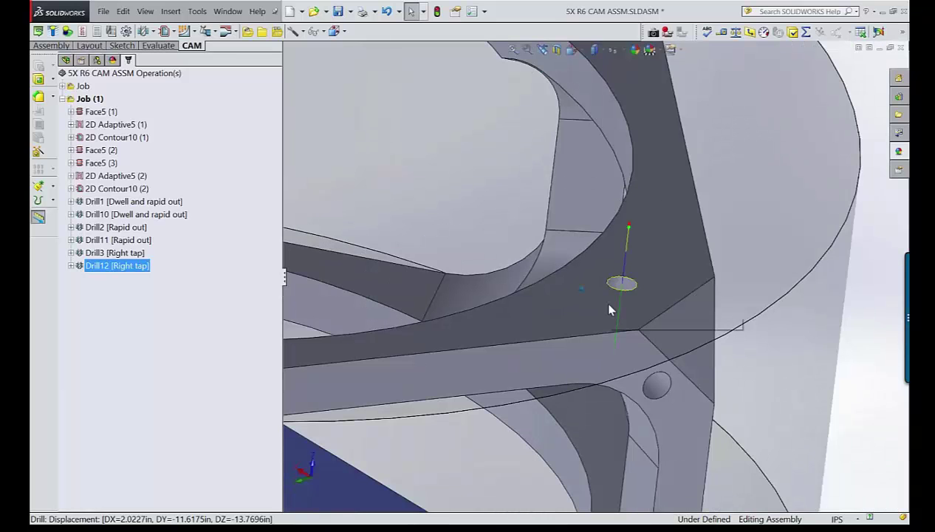
key(f)
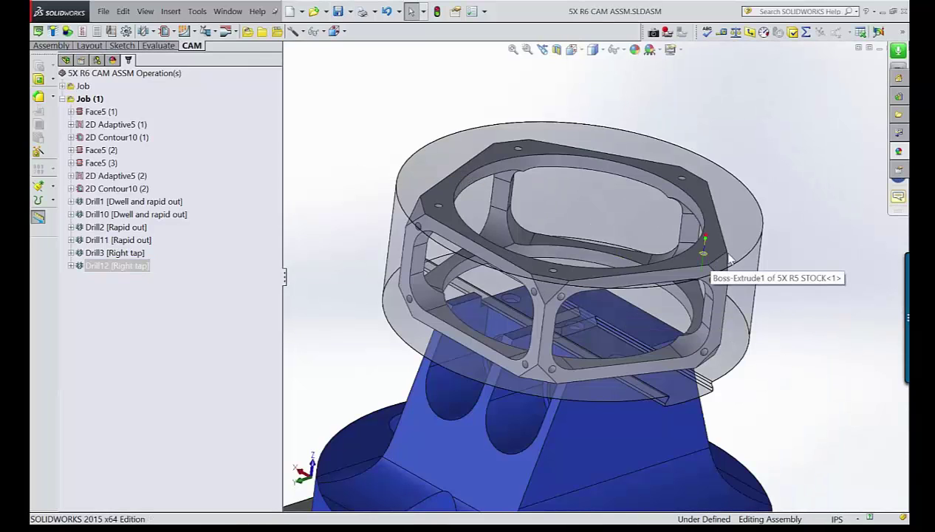
drag(139, 302, 103, 151)
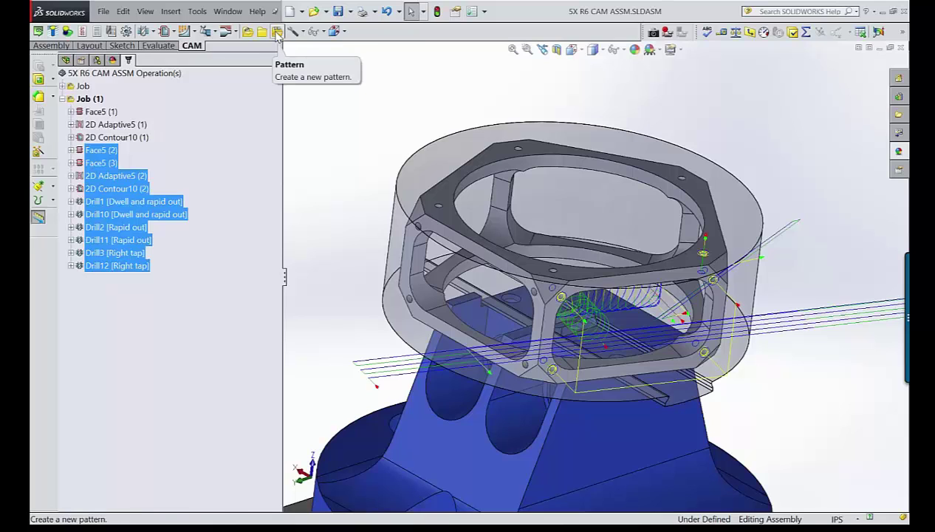
right_click(109, 204)
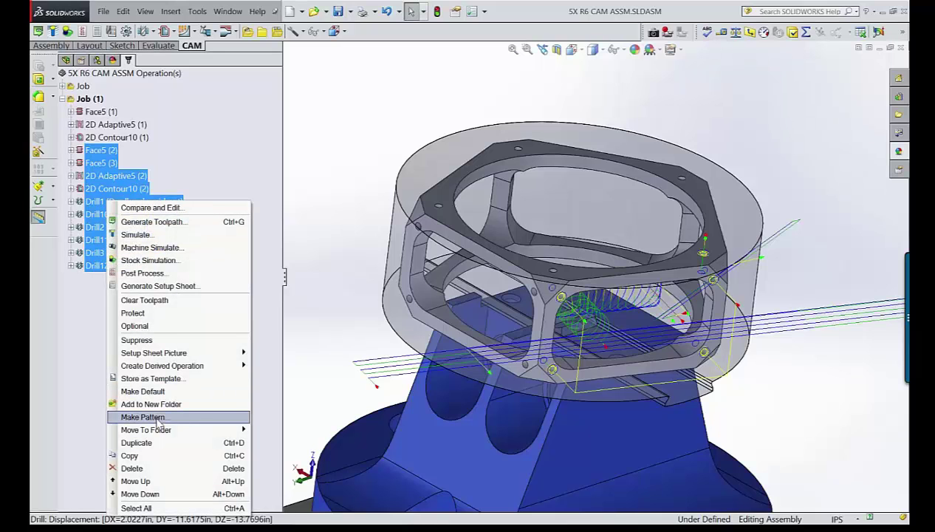
click(157, 419)
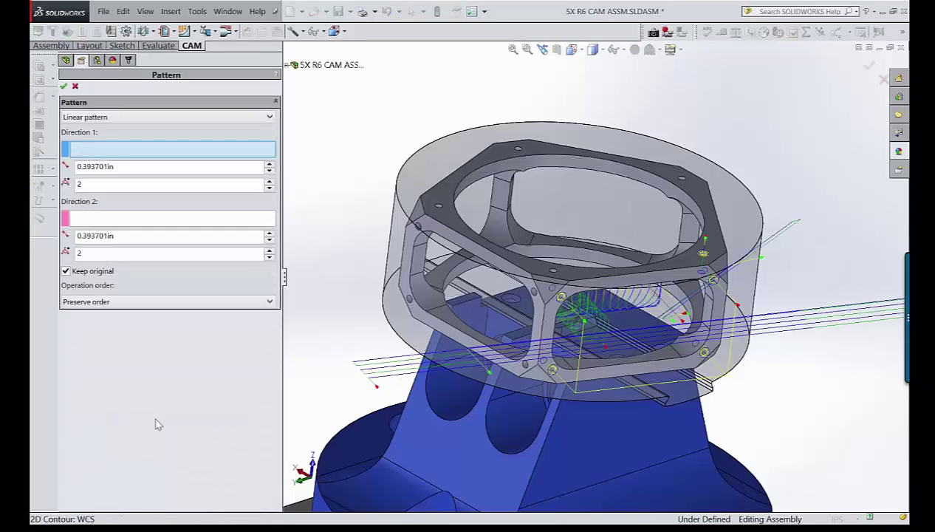
click(122, 117)
click(113, 138)
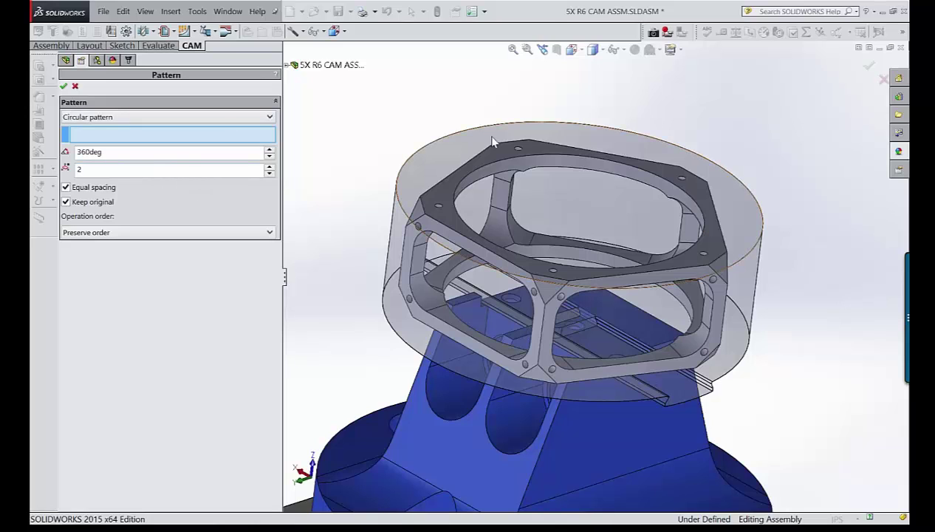
click(529, 161)
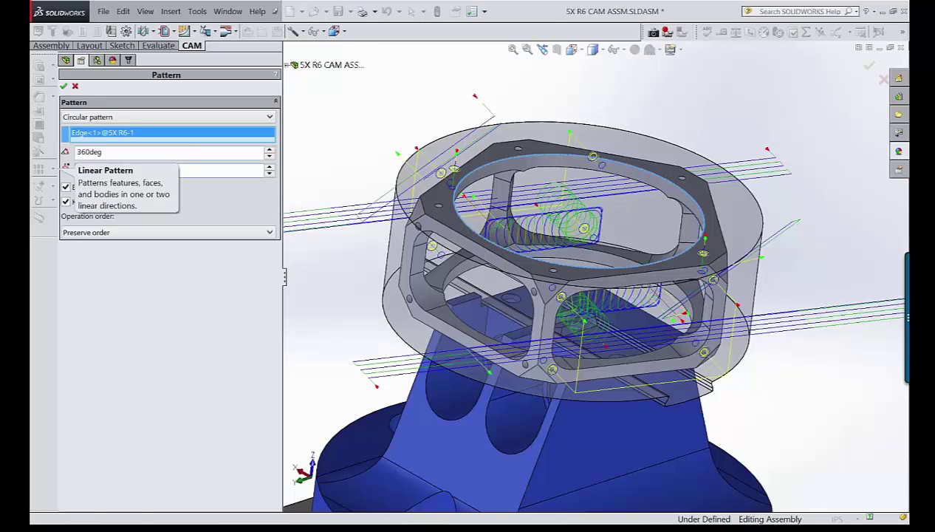
text(5)
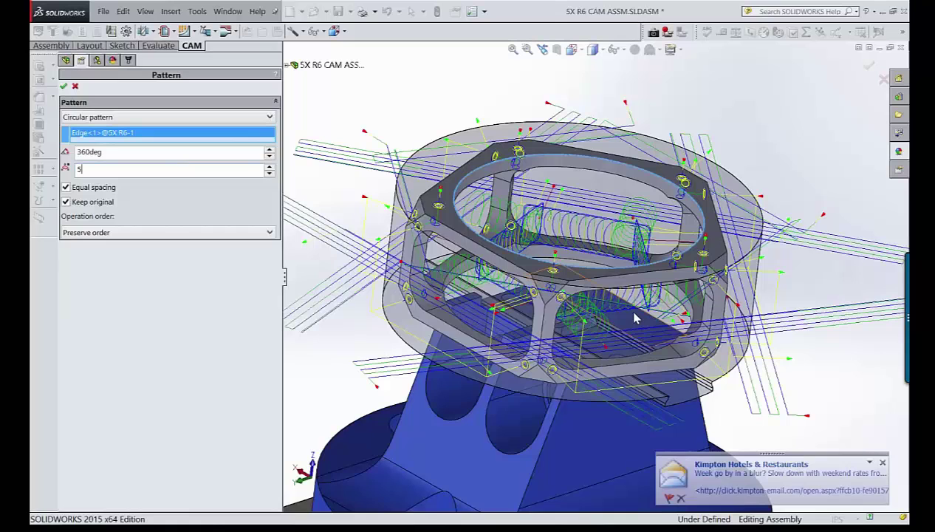
scroll(634, 317, up, 3)
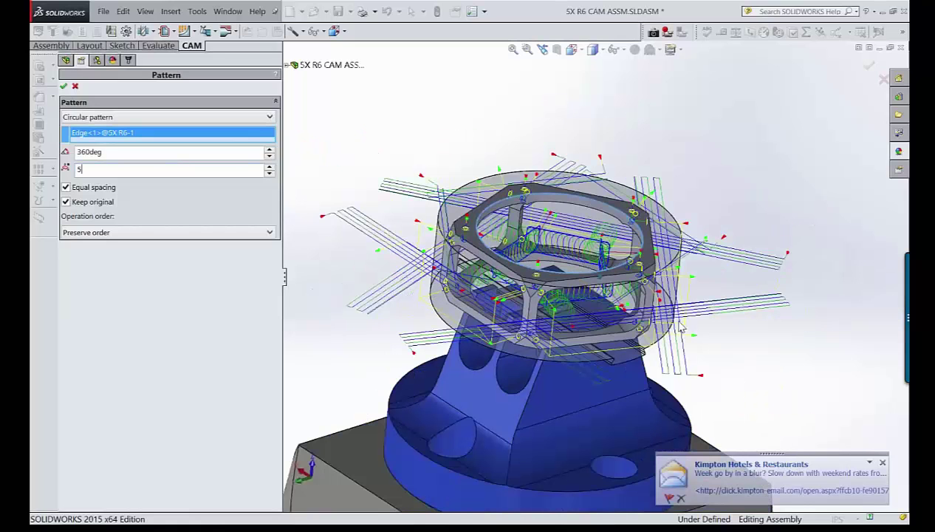
scroll(680, 328, down, 2)
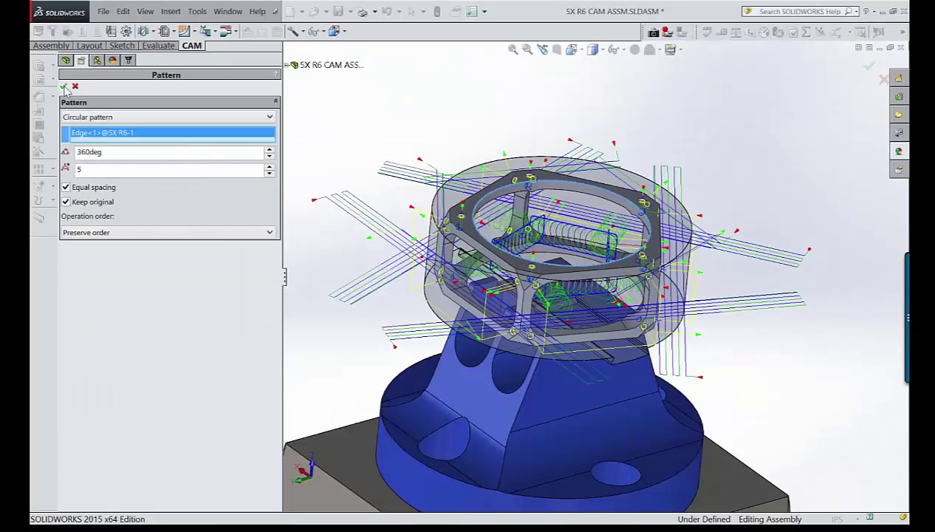
click(64, 86)
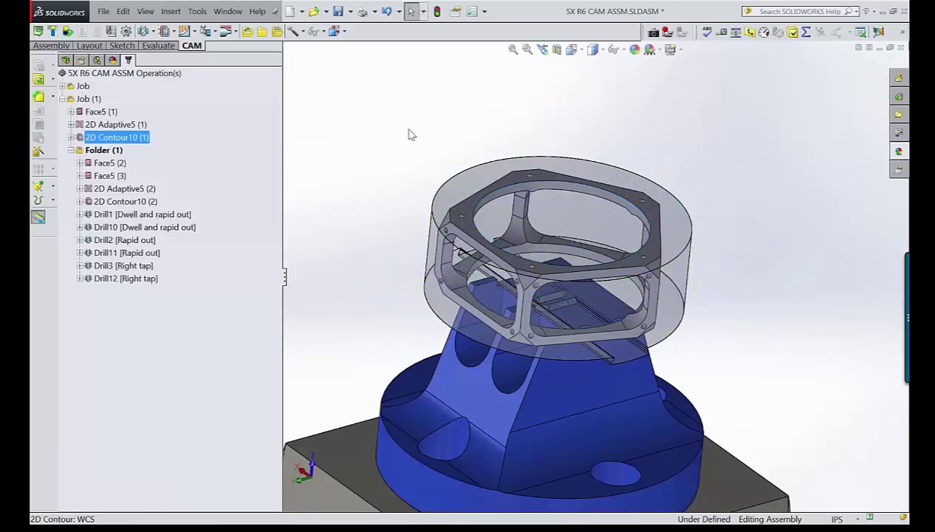
Inspect the patterned toolpaths around the ring and set the circular pattern's operation order to Order by operation
click(93, 151)
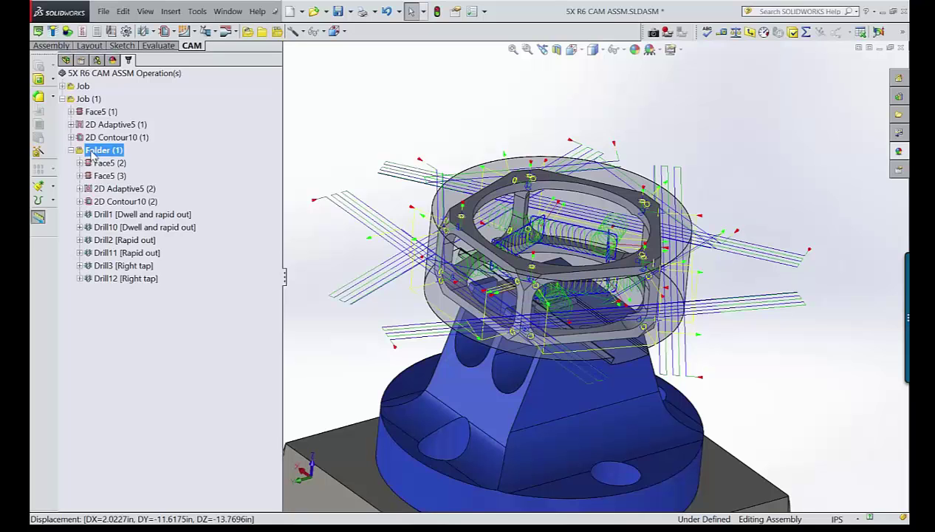
middle_drag(584, 266, 605, 308)
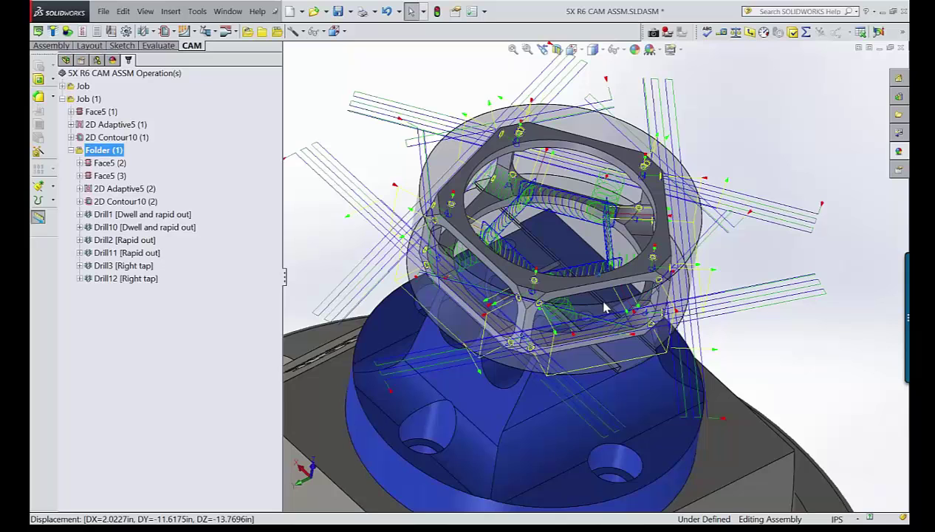
middle_drag(604, 308, 493, 267)
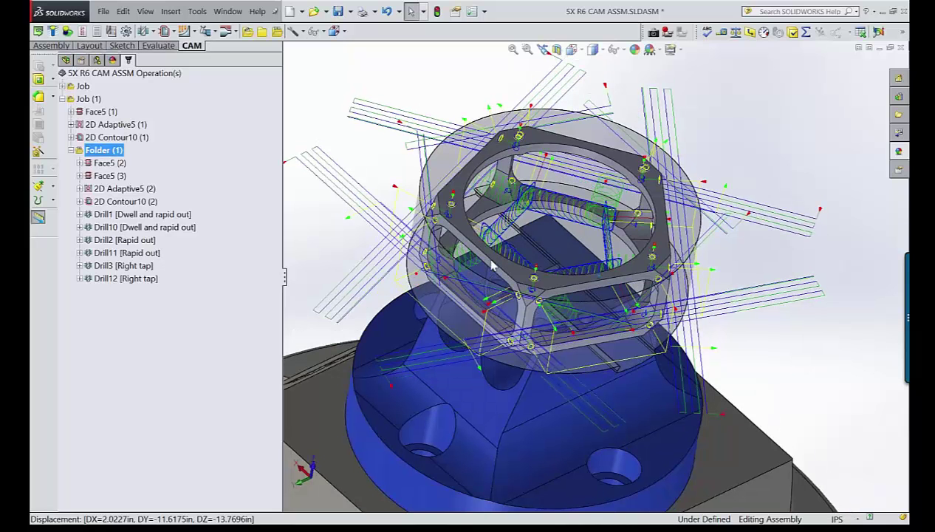
right_click(110, 151)
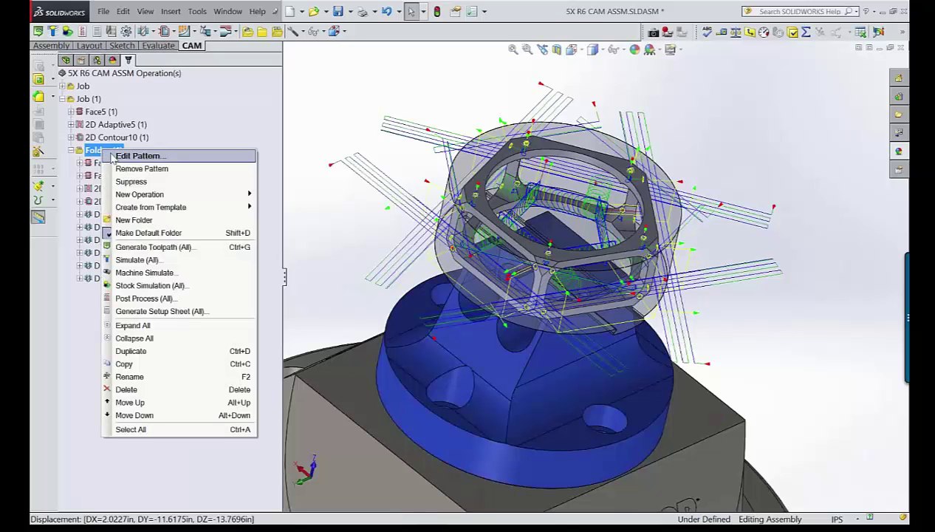
click(112, 156)
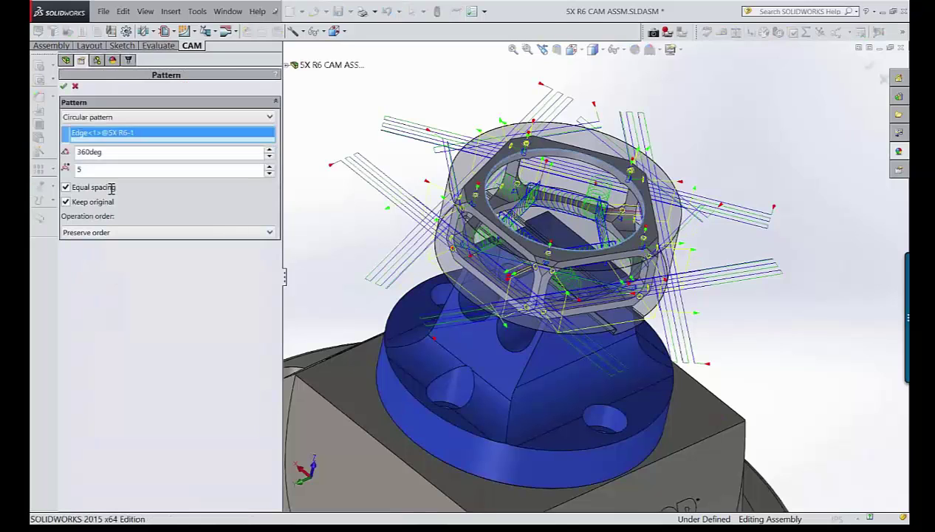
click(108, 233)
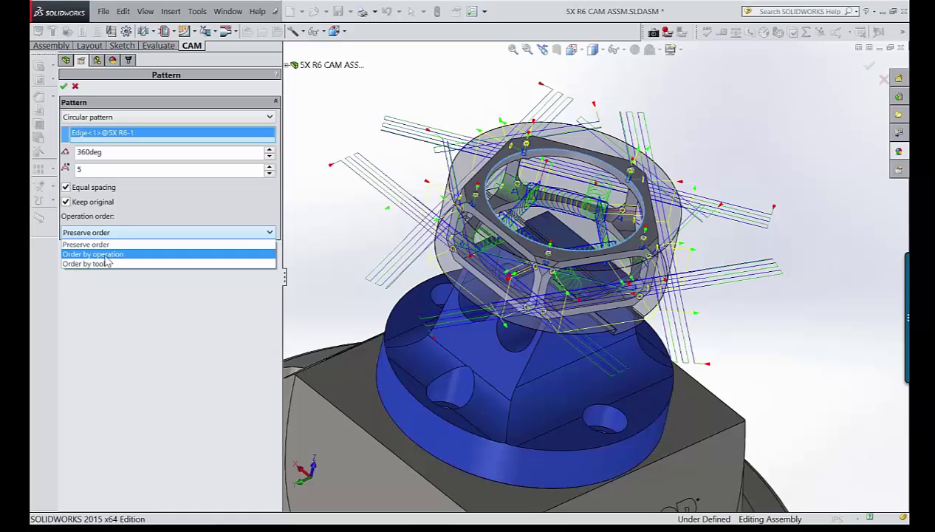
click(106, 256)
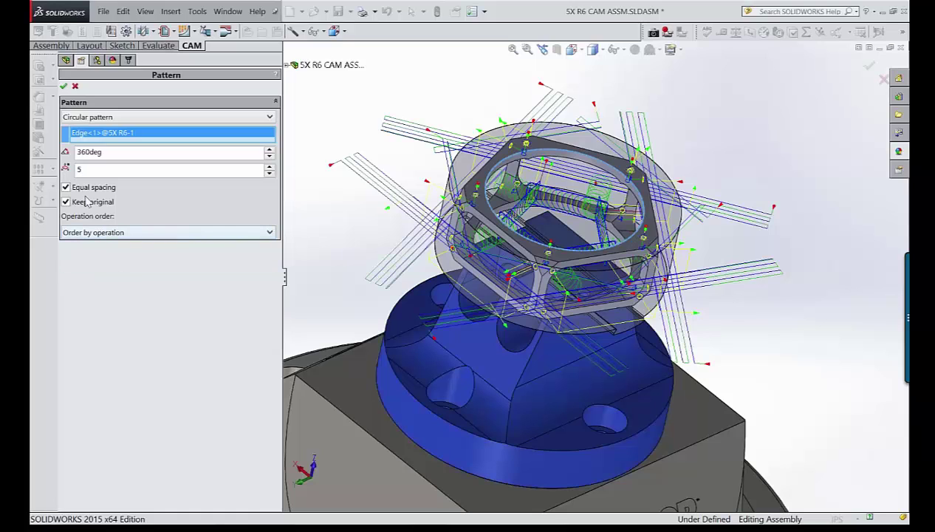
click(64, 86)
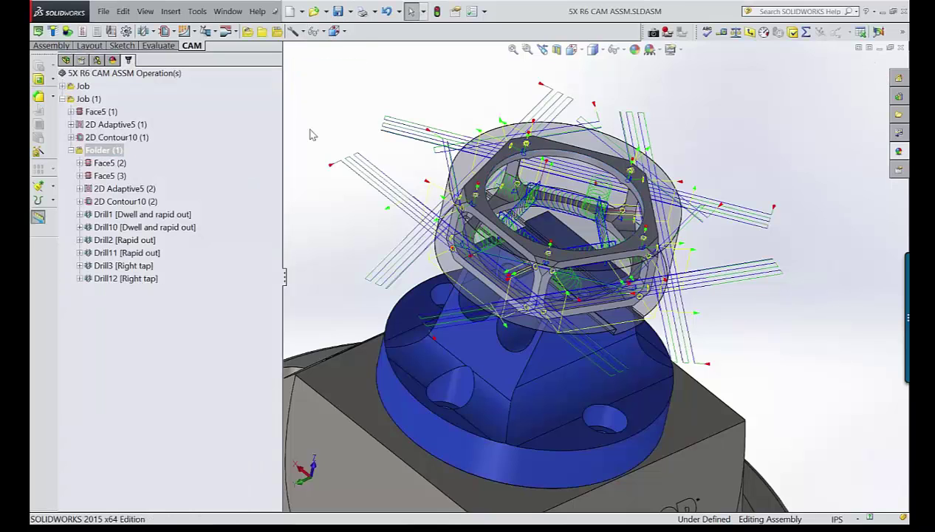
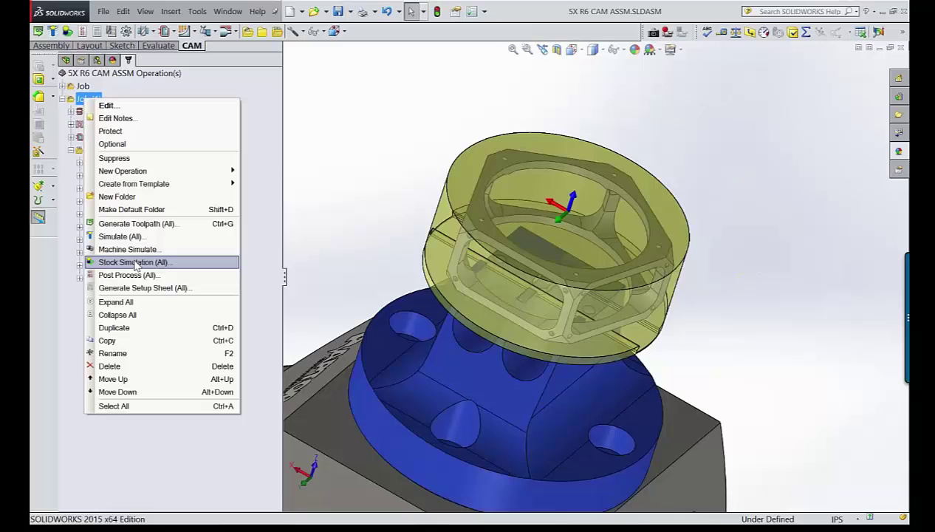
Start a stock simulation of all Job (1) operations, switch the stock display to operation colouring, and play it
click(135, 263)
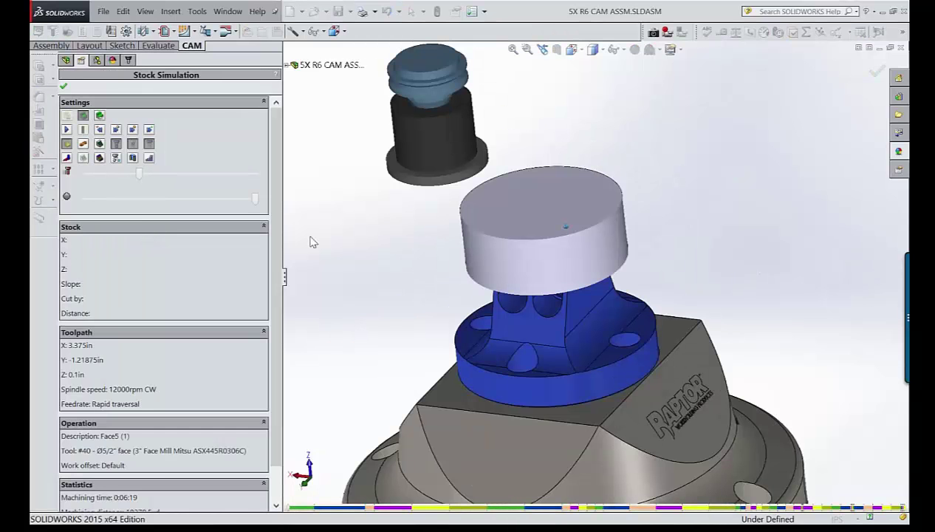
click(83, 144)
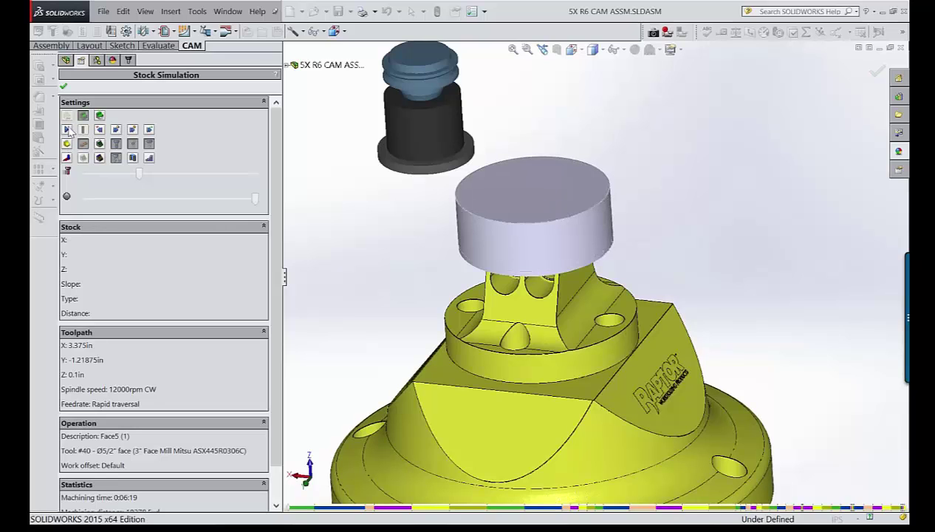
click(67, 130)
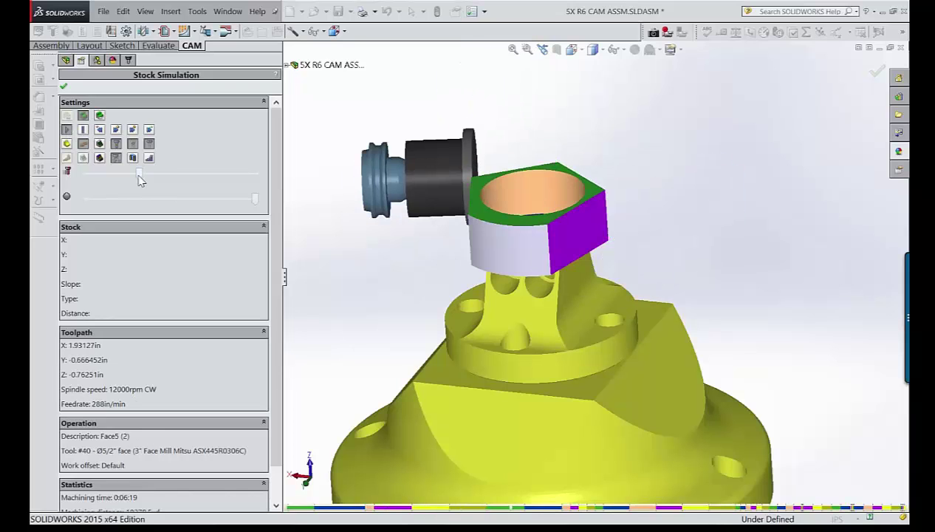
Watch the stock simulation to its end, slowing playback for pocketing and speeding it up for drilling, inspect the machined ring, and close the simulation
drag(140, 181, 91, 183)
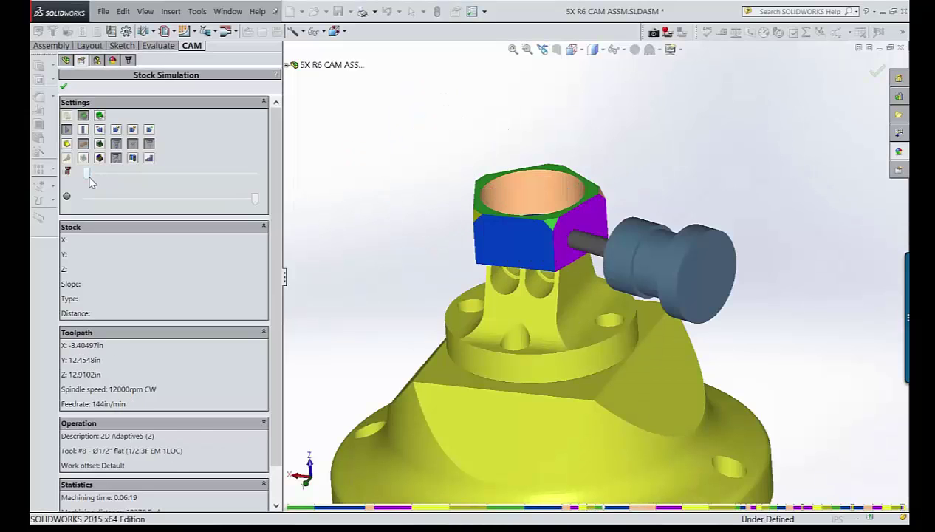
drag(90, 182, 140, 178)
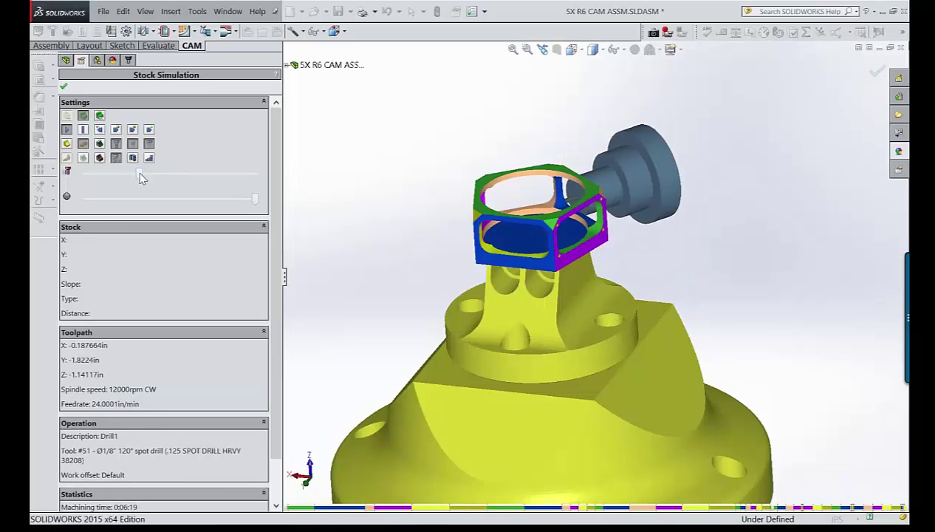
drag(140, 178, 155, 179)
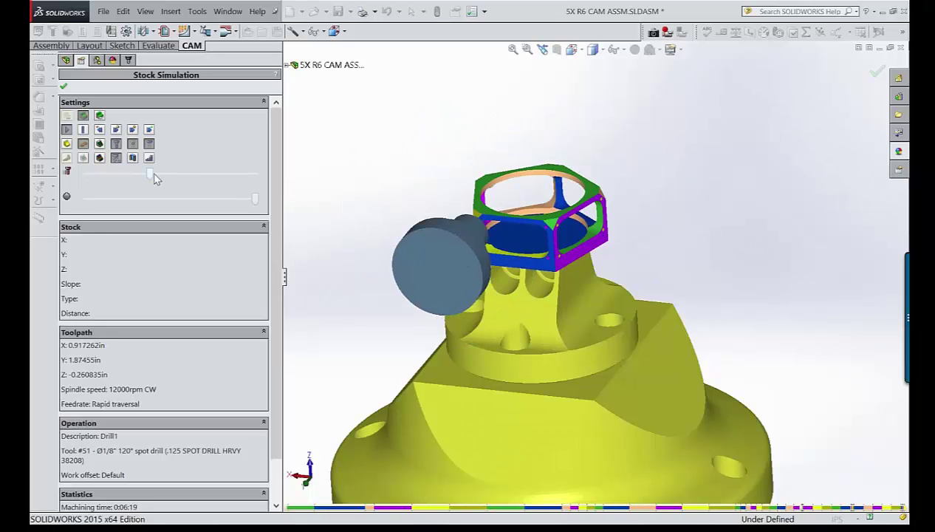
drag(155, 179, 180, 180)
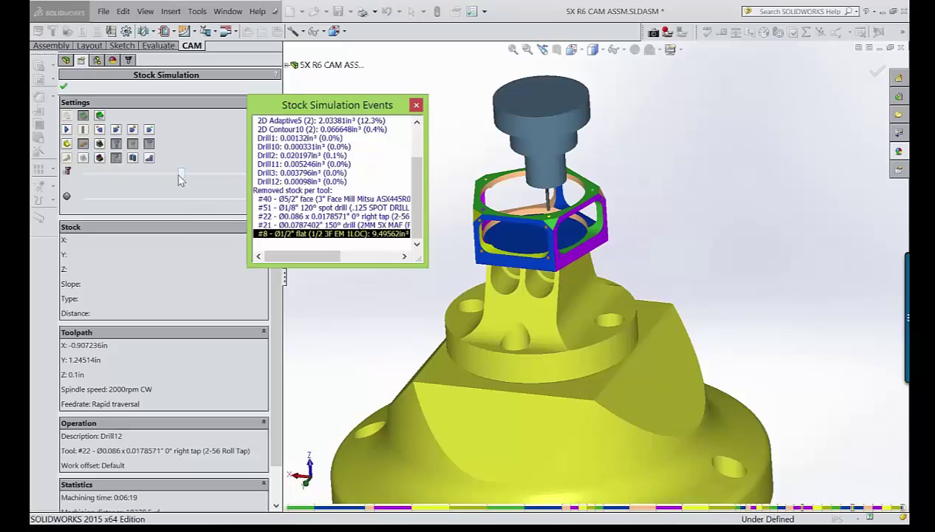
middle_drag(517, 194, 533, 191)
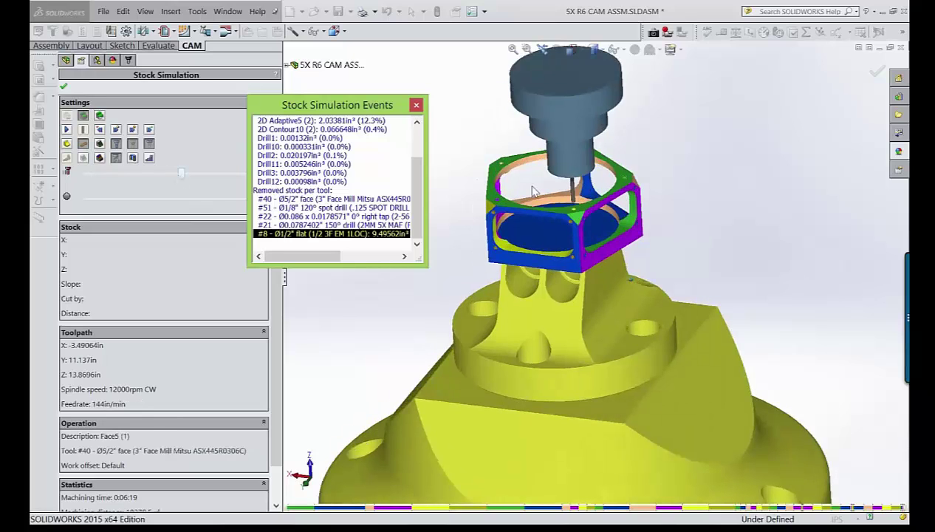
click(416, 107)
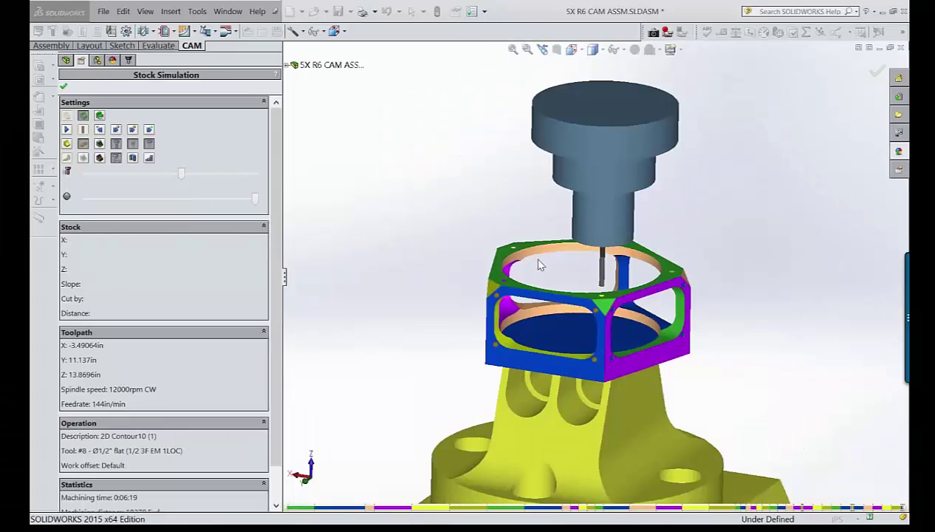
click(63, 88)
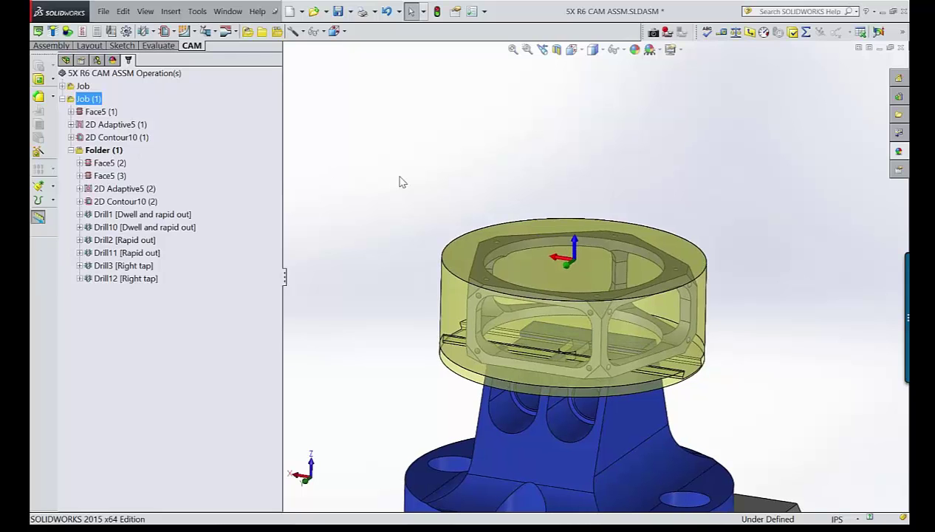
Examine the toolpaths of Face5 (1), 2D Adaptive5 (1), 2D Contour10 (1) and the operations in Folder (1)
click(136, 138)
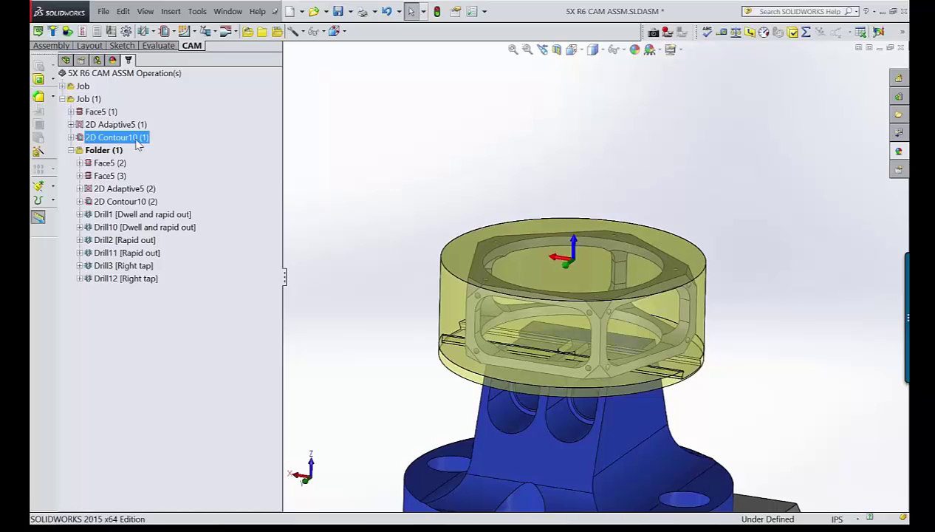
key(Up)
key(Up)
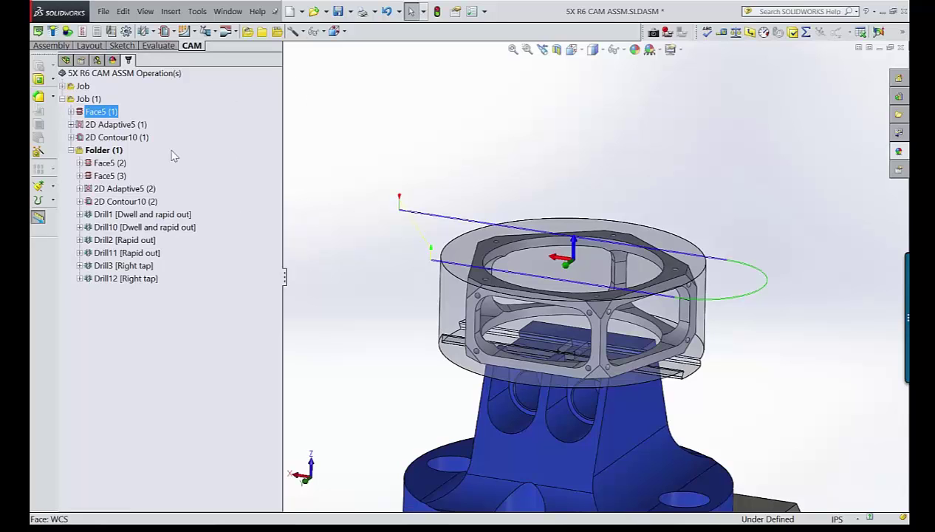
drag(163, 141, 101, 119)
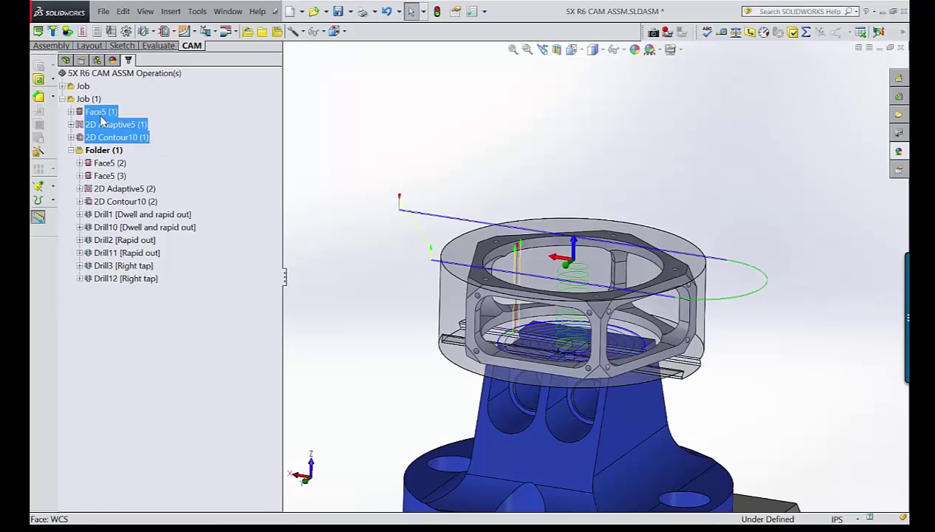
right_click(101, 119)
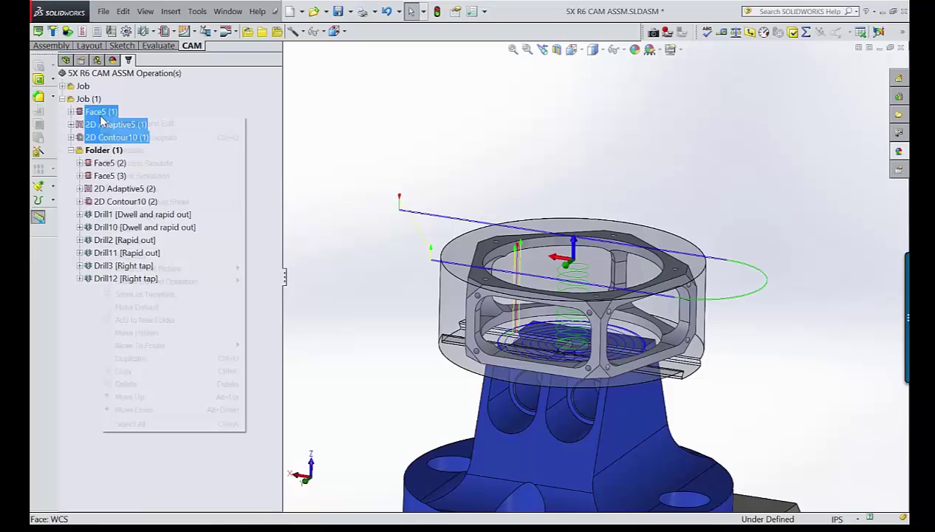
click(158, 296)
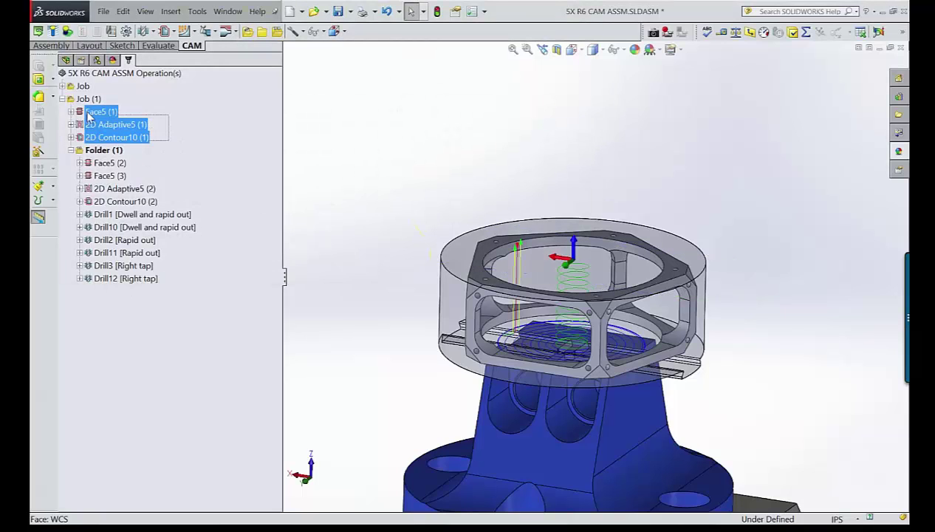
drag(171, 325, 109, 142)
right_click(104, 175)
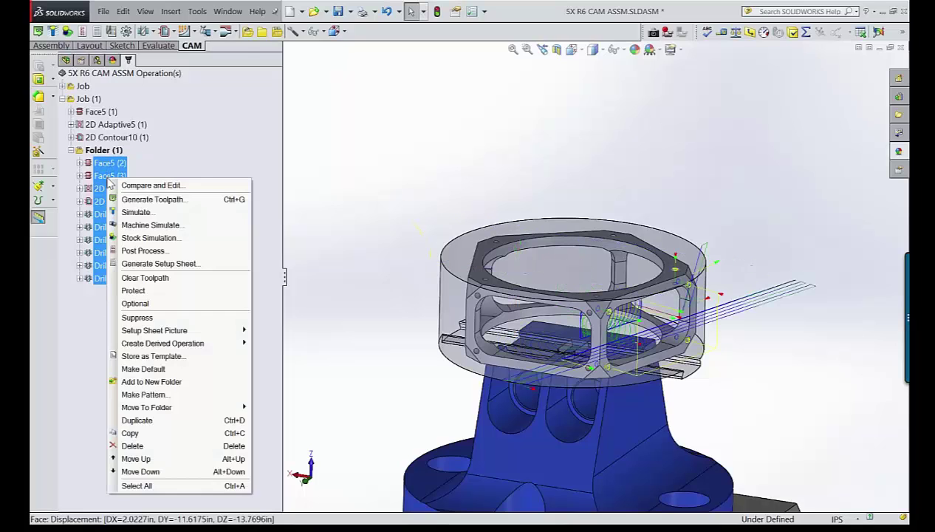
click(88, 312)
click(89, 112)
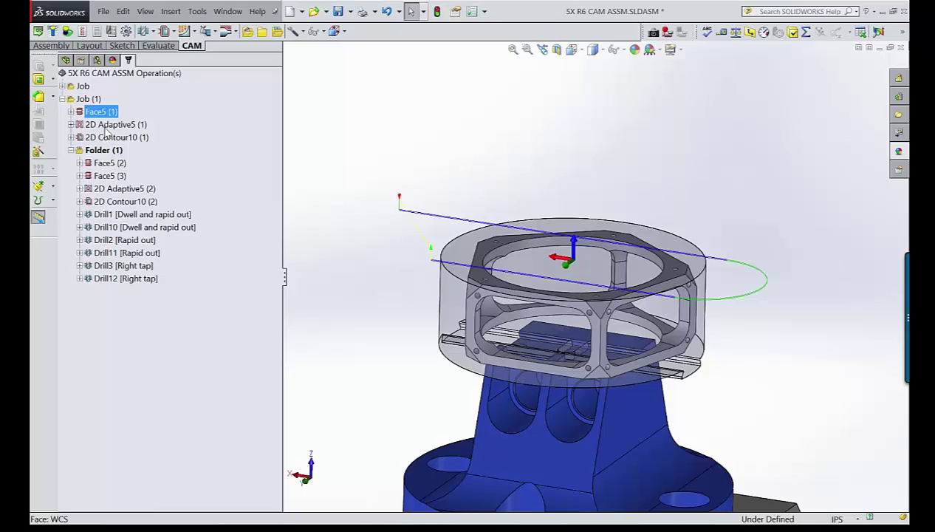
click(107, 126)
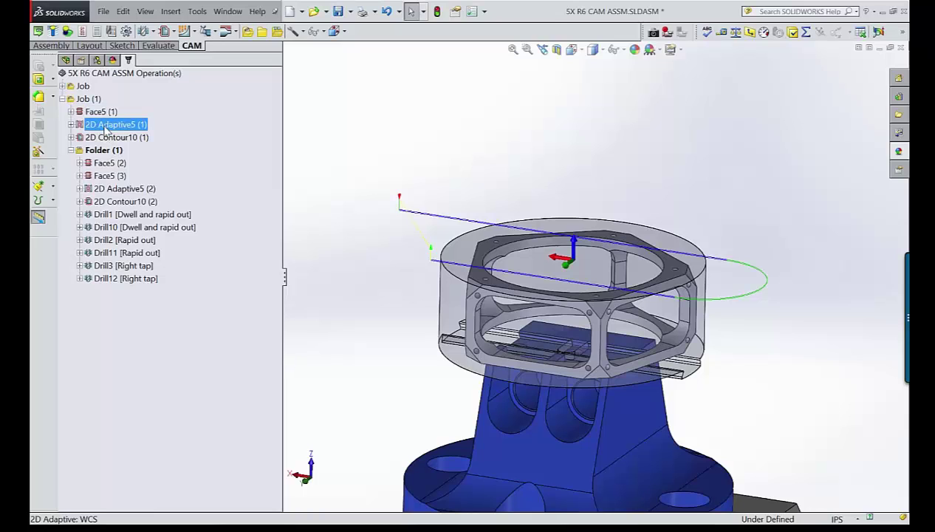
click(71, 125)
click(71, 125)
click(108, 139)
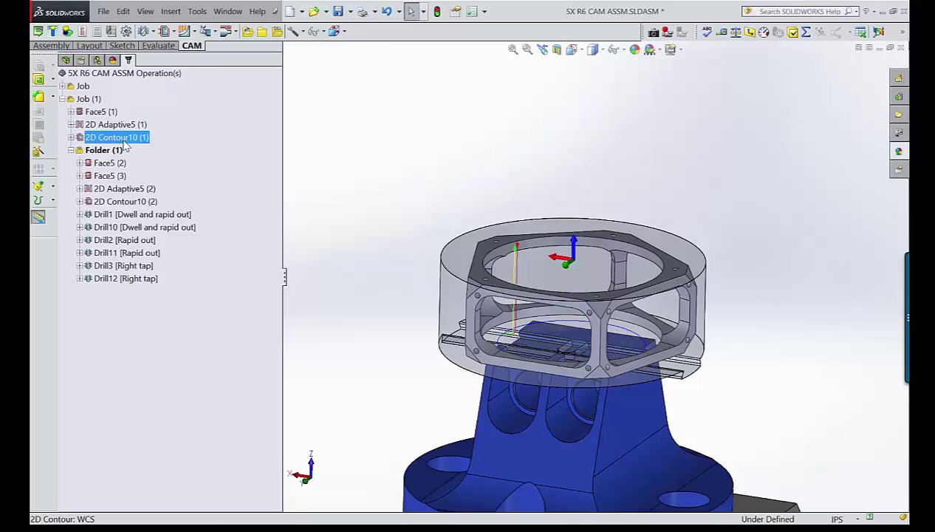
Store Face5 (1), 2D Adaptive5 (1) and 2D Contour10 (1) together as a template, overwriting D1 DEMO TEMP.hsmworks-template
drag(184, 136, 104, 109)
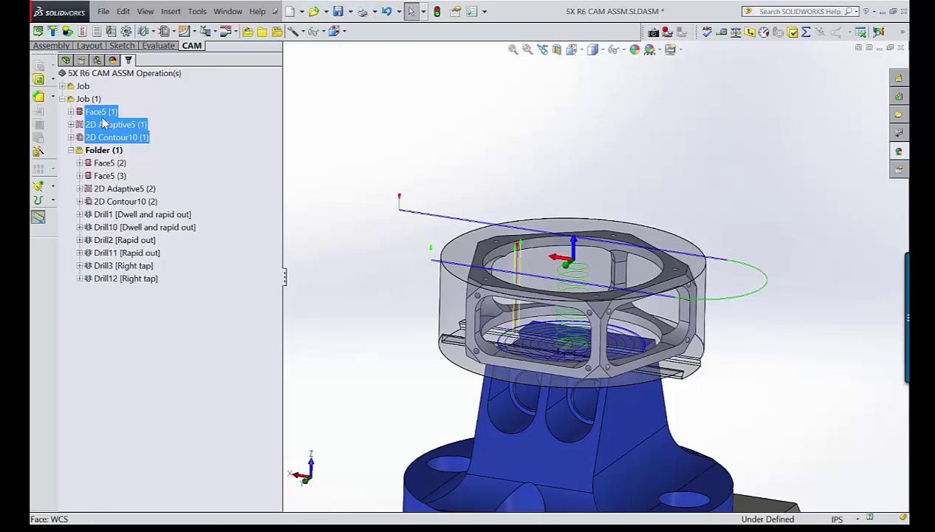
right_click(104, 120)
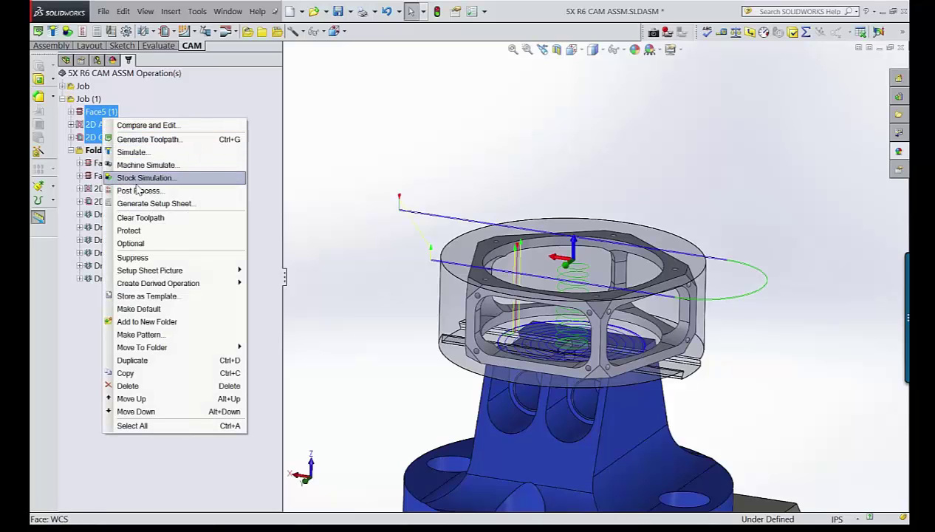
click(157, 297)
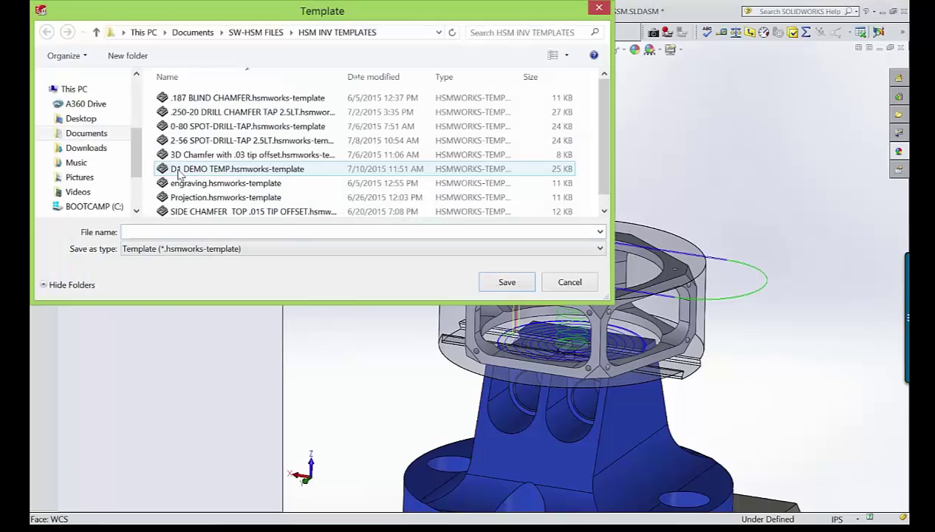
click(178, 170)
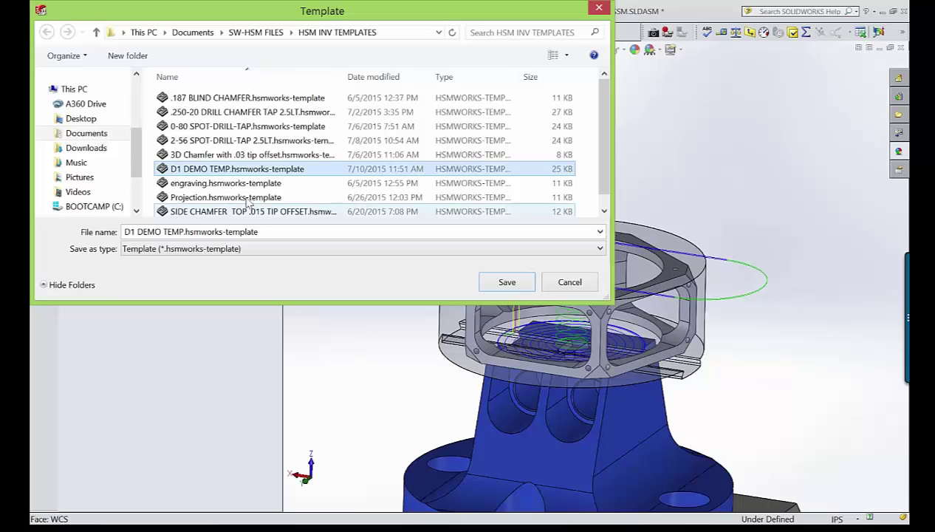
click(500, 284)
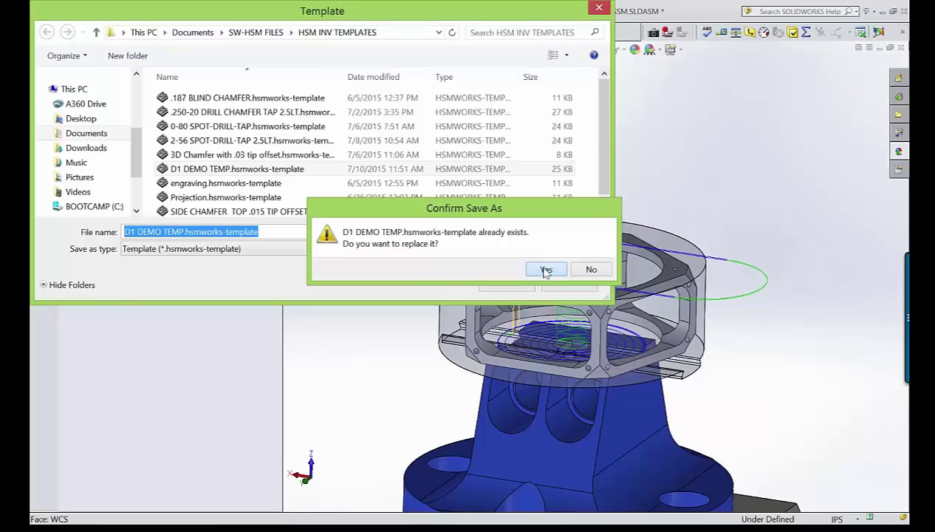
click(545, 270)
Look through the stored templates available for creating new operations, and leave the list without choosing one
right_click(129, 364)
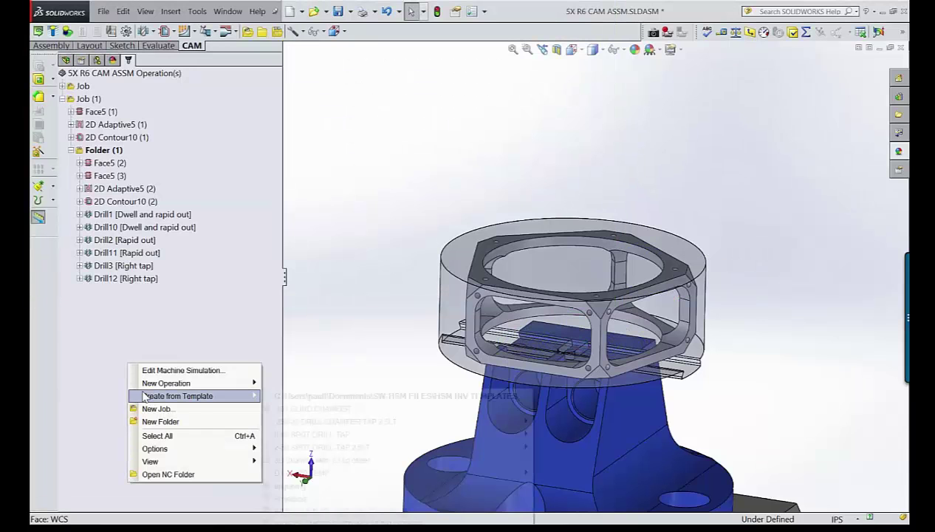
mouse_move(200, 398)
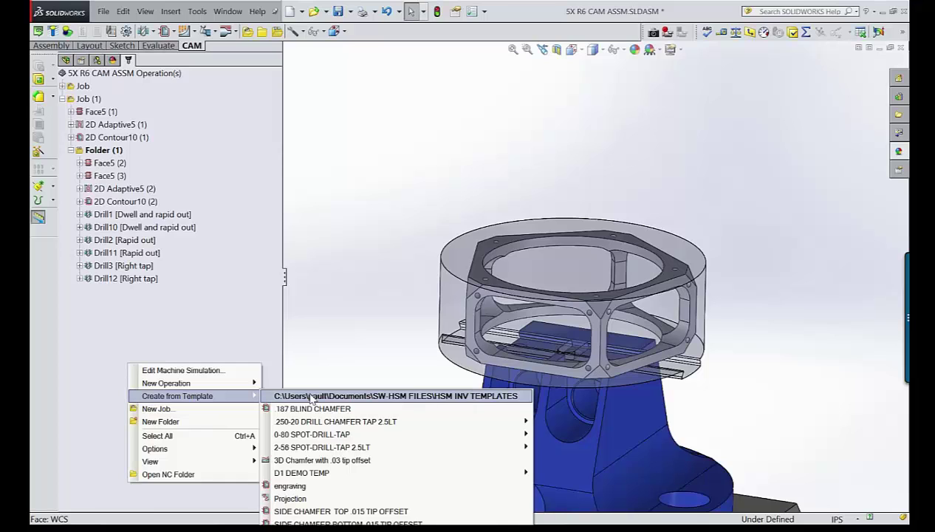
mouse_move(311, 448)
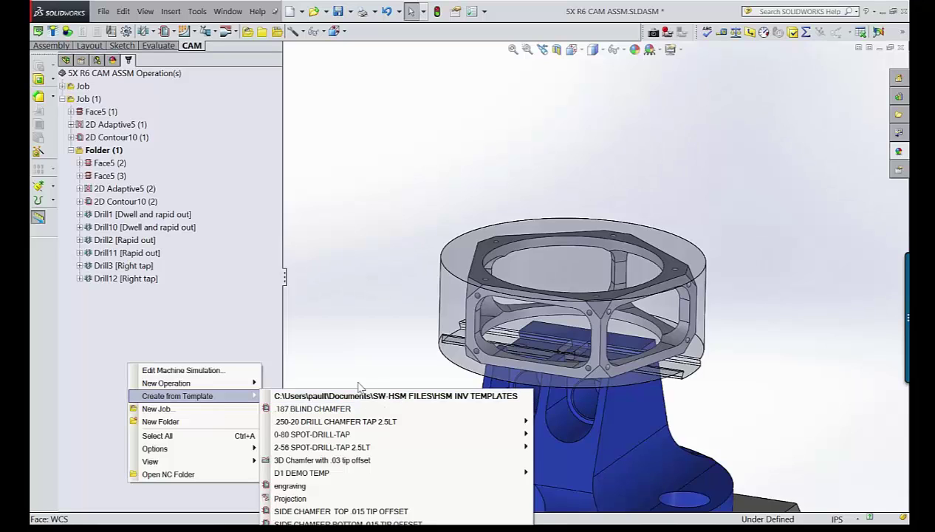
click(221, 323)
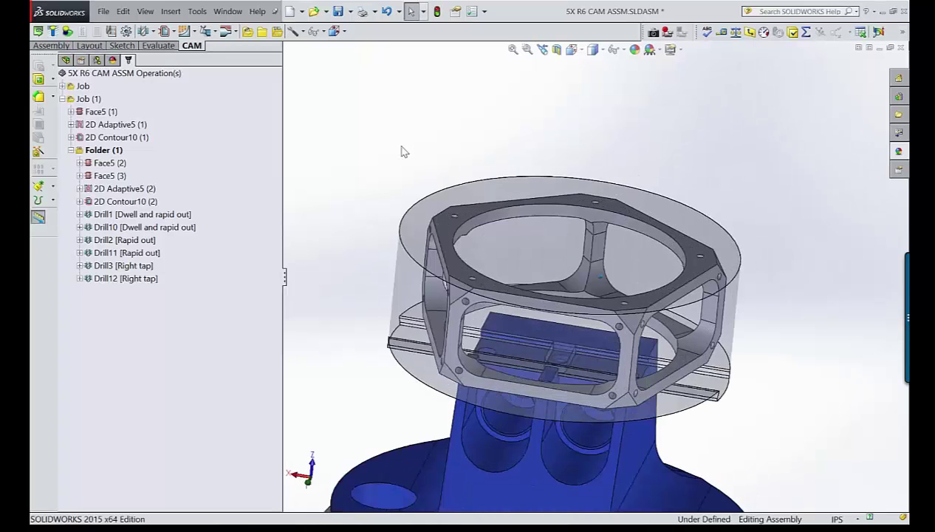
Inspect the ring and its transparent stock in the assembly, and open the 5X R5 STOCK part to examine its dovetail side
middle_drag(404, 151, 749, 330)
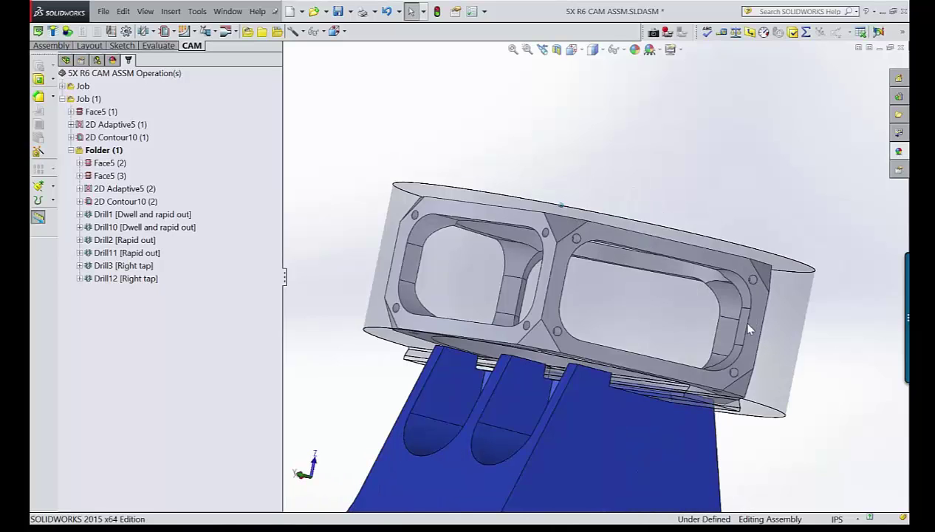
key(Left)
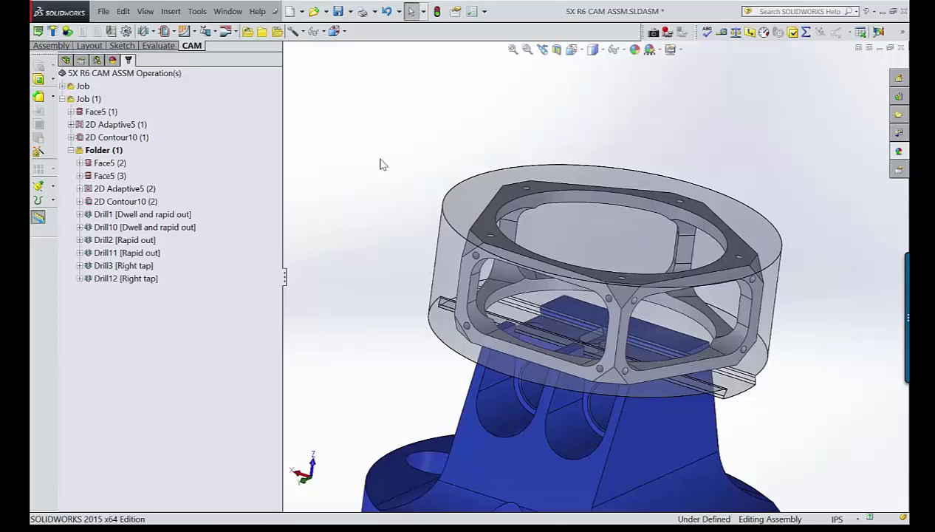
middle_drag(383, 164, 427, 221)
click(427, 221)
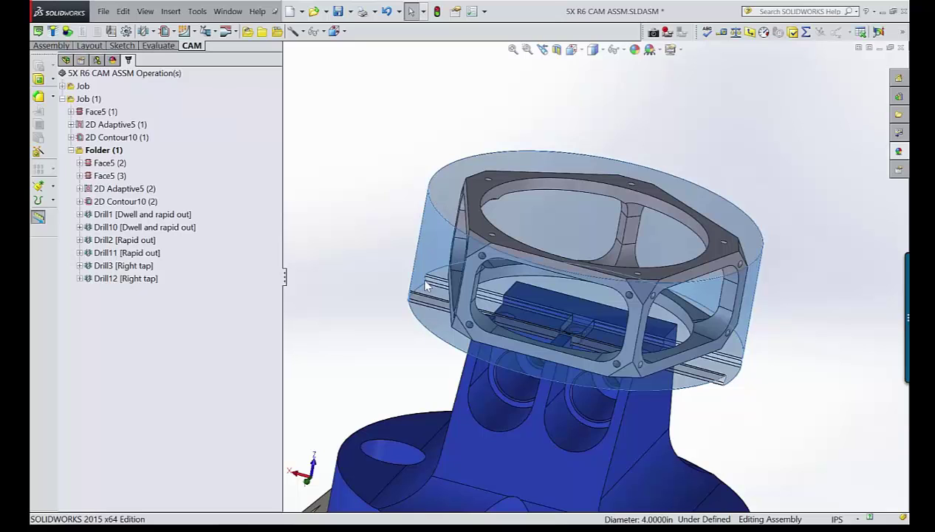
right_click(365, 194)
click(342, 164)
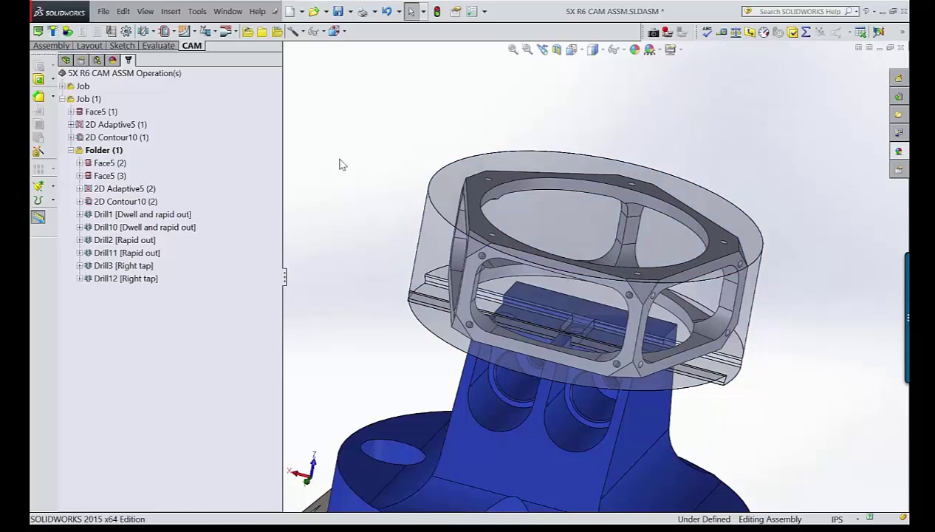
click(440, 83)
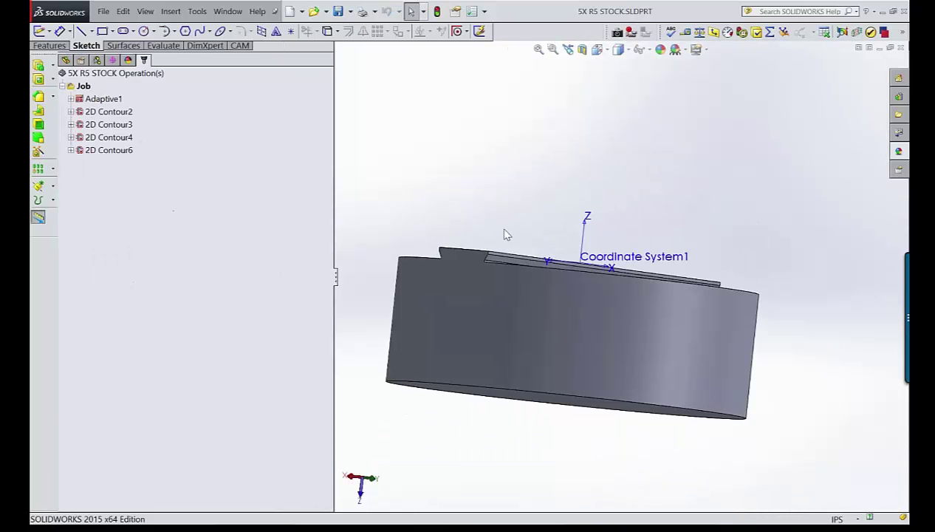
key(Down)
key(ctrl+7)
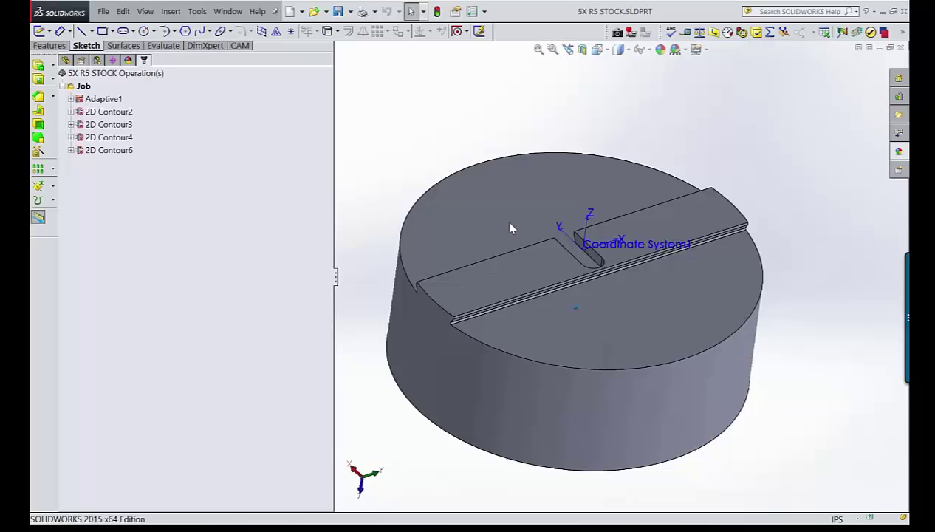
click(481, 364)
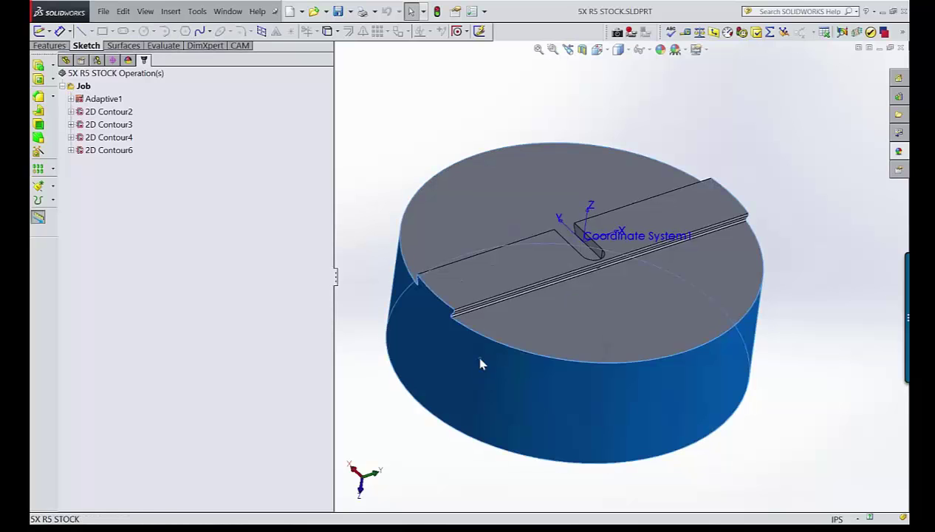
Return to the 5X R6 CAM ASSM assembly, open the stock's Boss-Extrude1 sketch for in-context editing, and exit the sketch and part editing
click(737, 496)
mouse_move(657, 526)
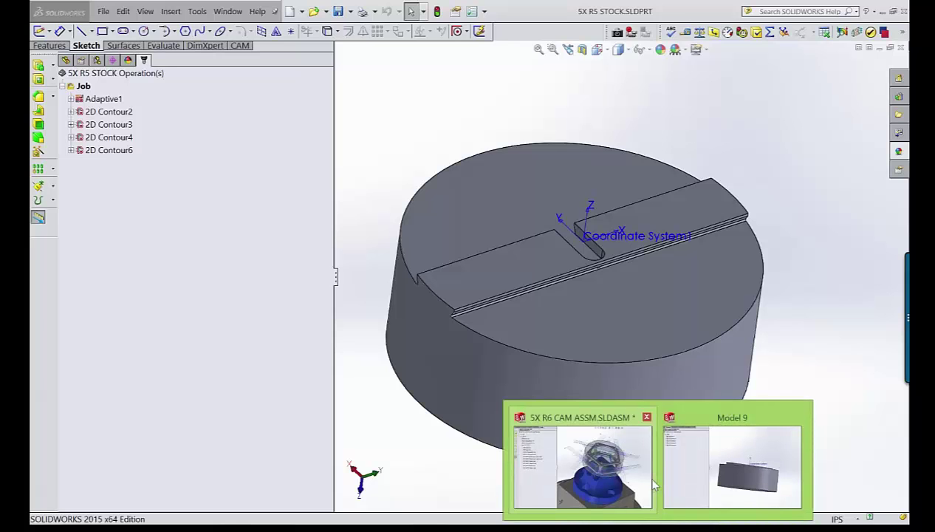
click(653, 484)
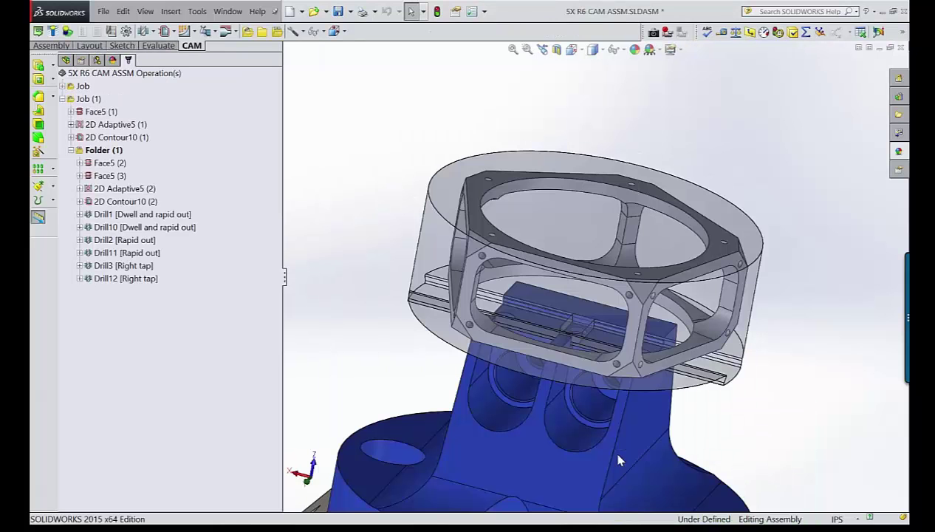
right_click(436, 244)
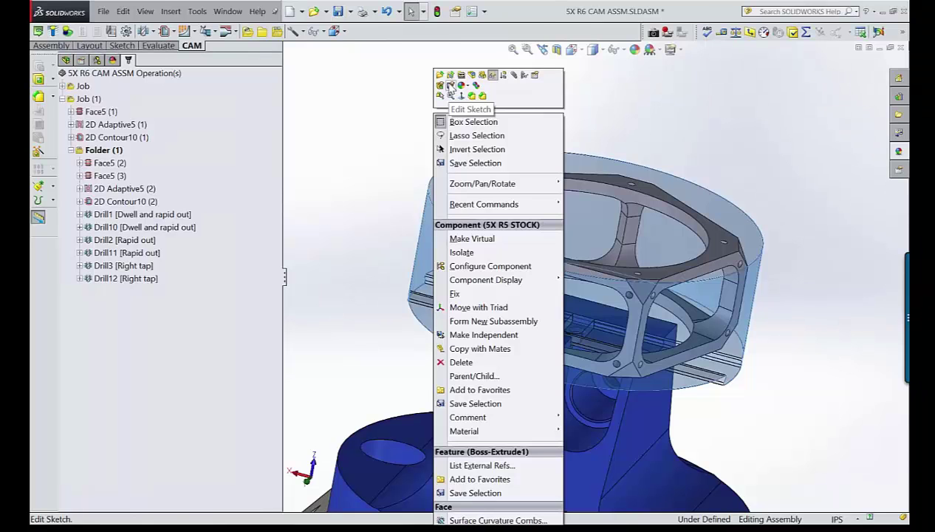
click(450, 86)
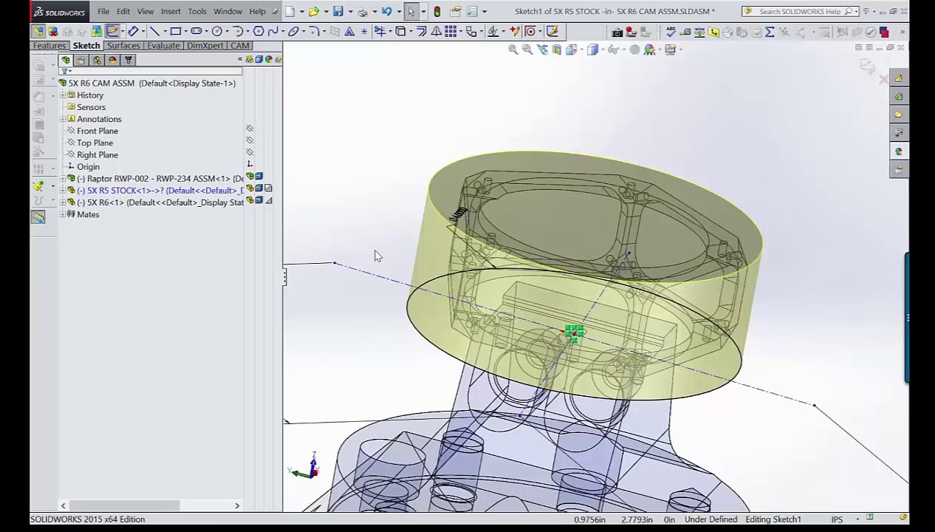
click(441, 270)
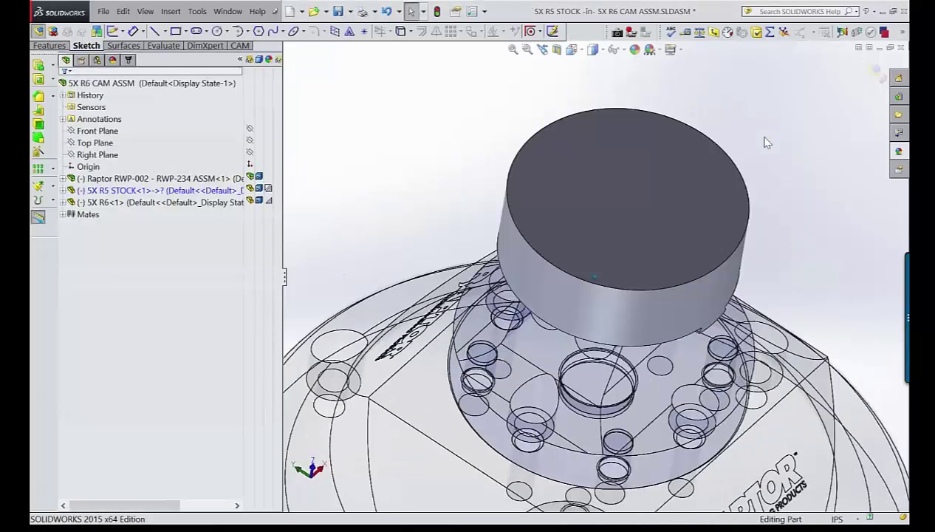
click(875, 72)
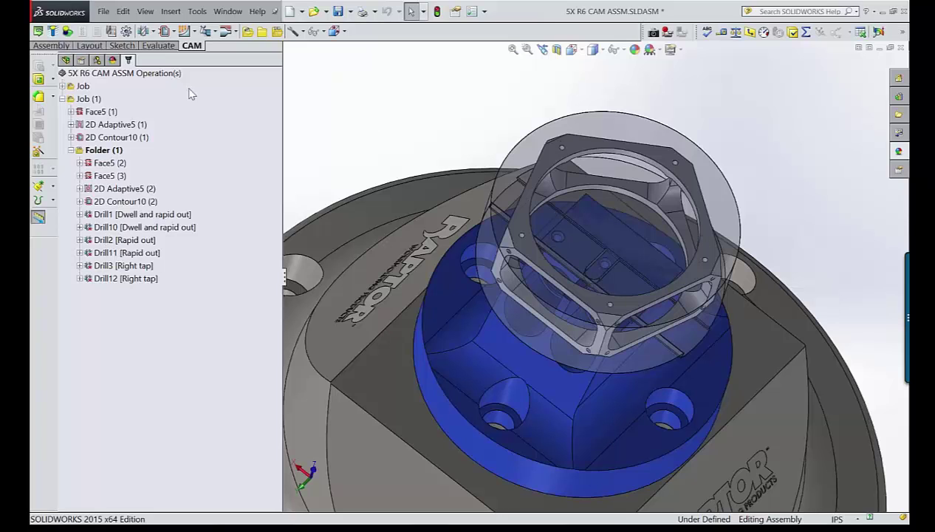
Generate the toolpaths for all Job (1) operations, skipping those that do not require regeneration
click(90, 99)
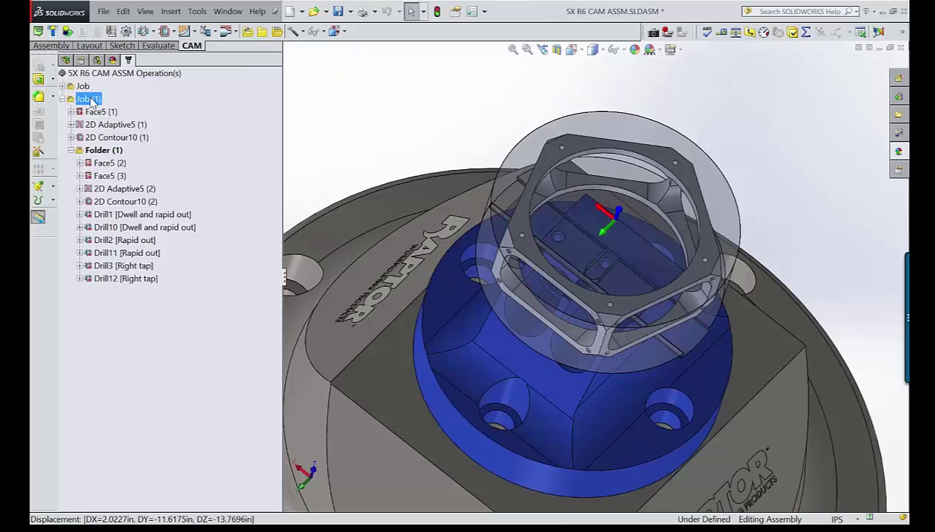
right_click(91, 101)
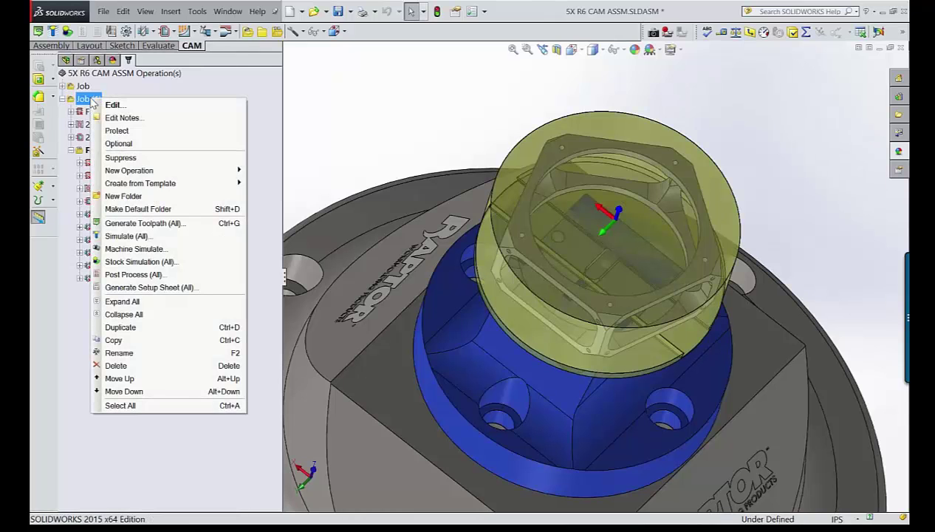
click(148, 223)
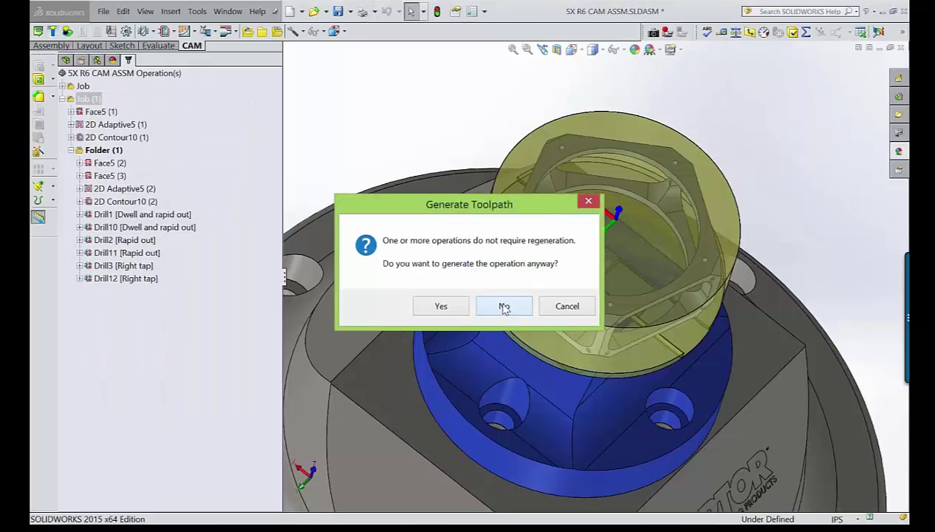
click(504, 307)
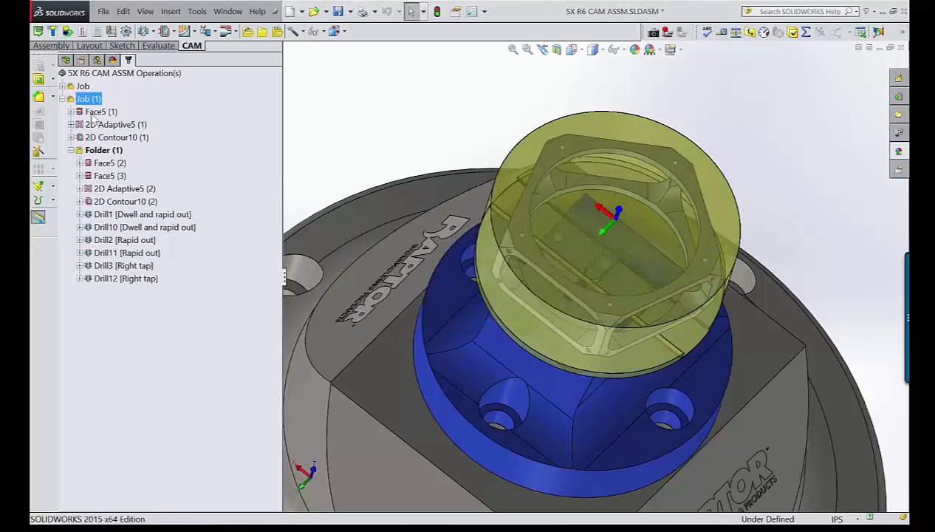
Inspect the toolpaths of the Face5 (1), Face5 (2) and Face5 (3) operations on the part
click(94, 113)
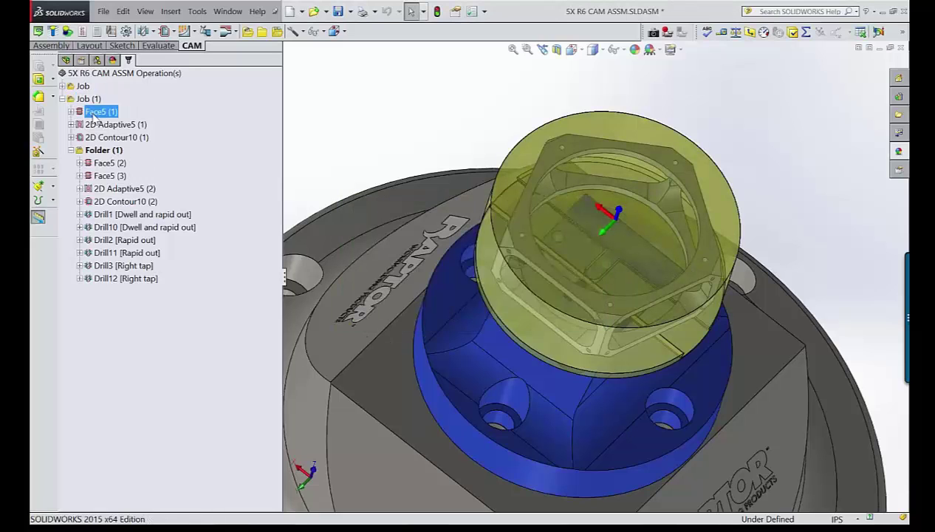
click(111, 164)
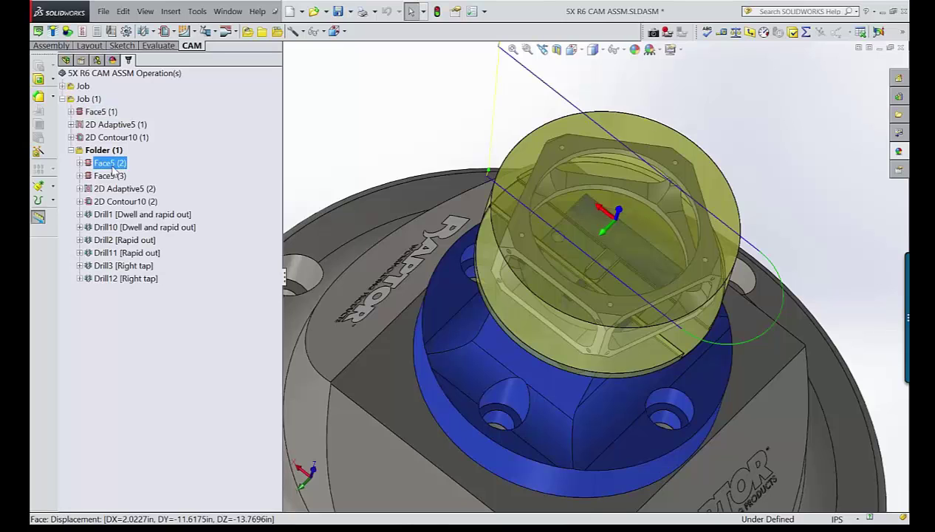
click(111, 175)
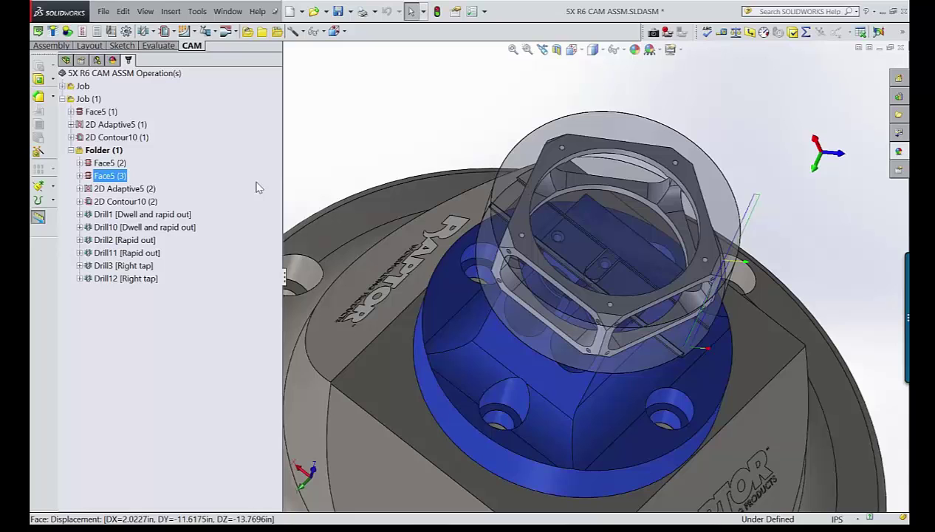
click(111, 163)
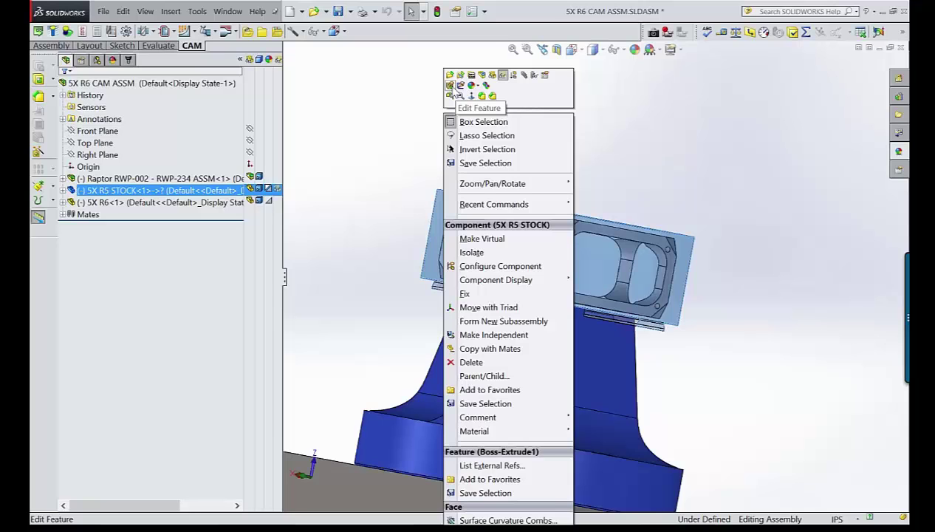
Set the 5X R5 STOCK part's Boss-Extrude1 depth to 2 in within the assembly, and finish editing the part
click(451, 86)
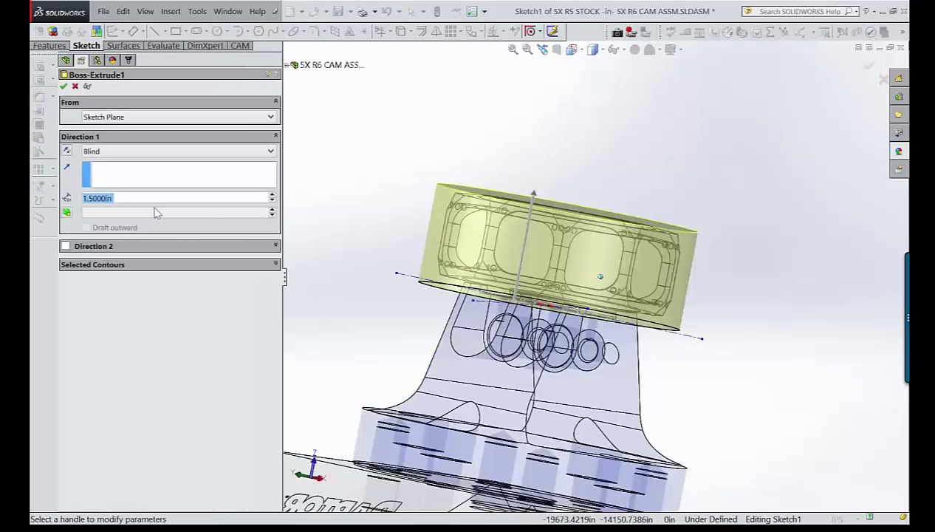
text(2.)
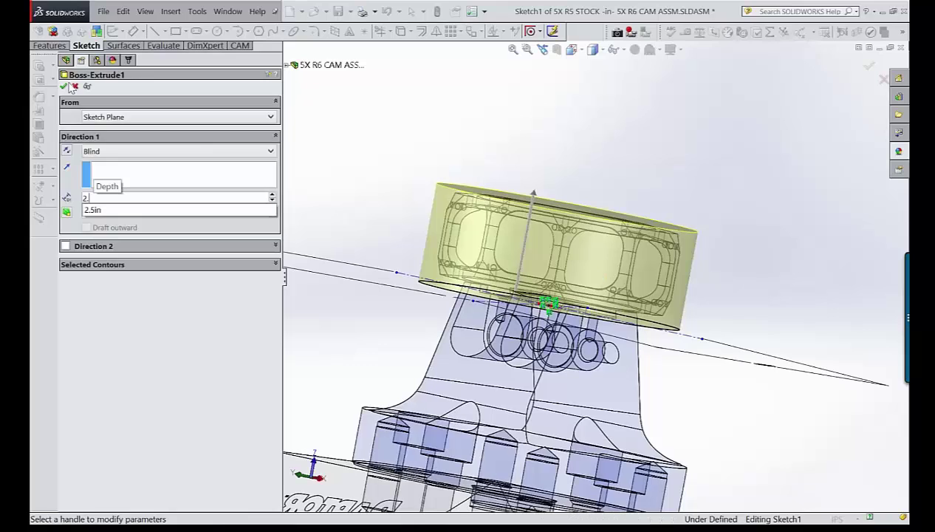
key(Return)
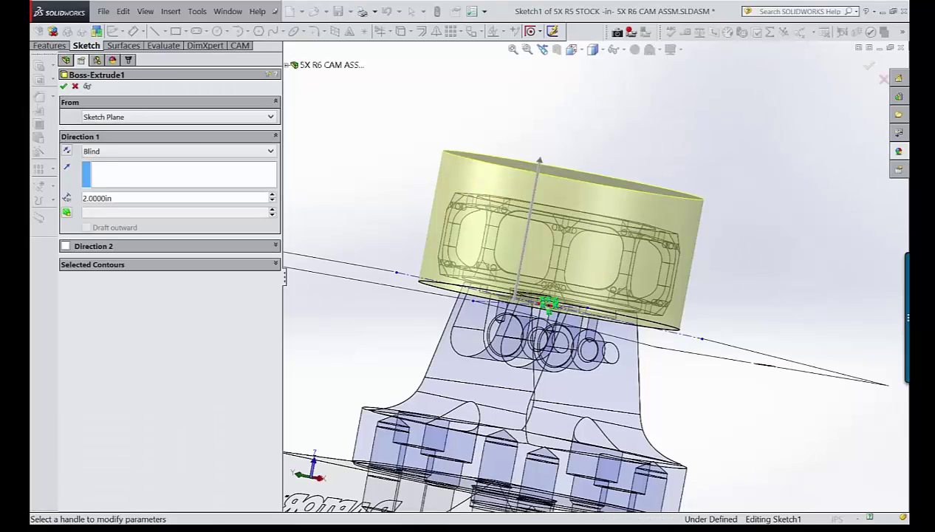
click(869, 65)
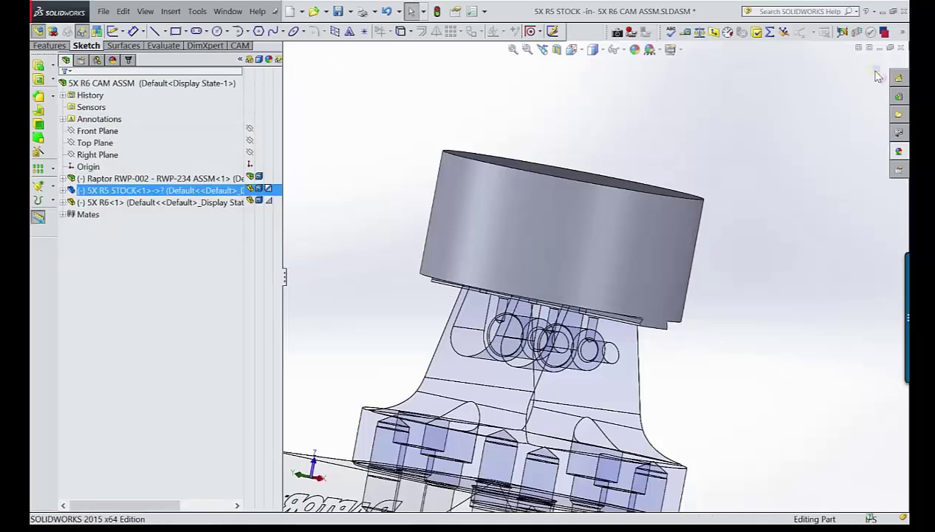
click(877, 85)
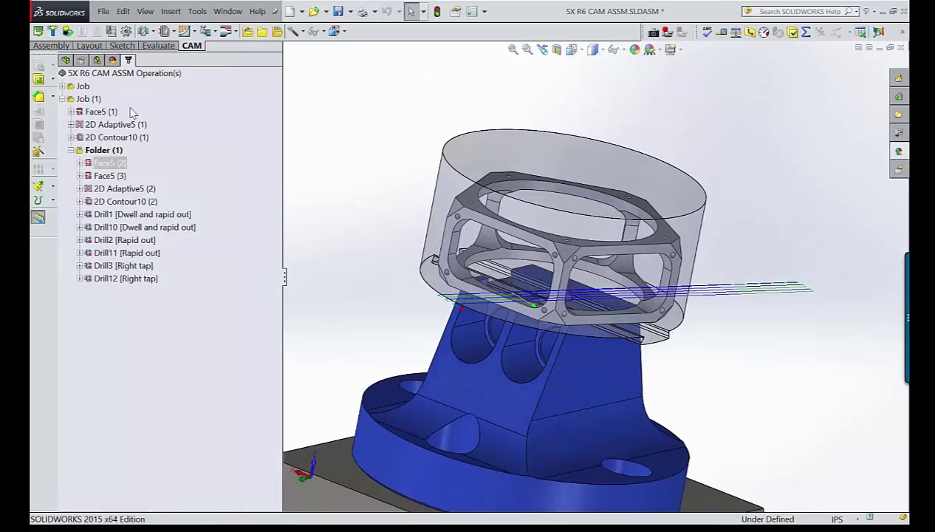
Regenerate the Job (1) toolpaths for the changed stock height, leaving out operations that are still up to date
right_click(84, 99)
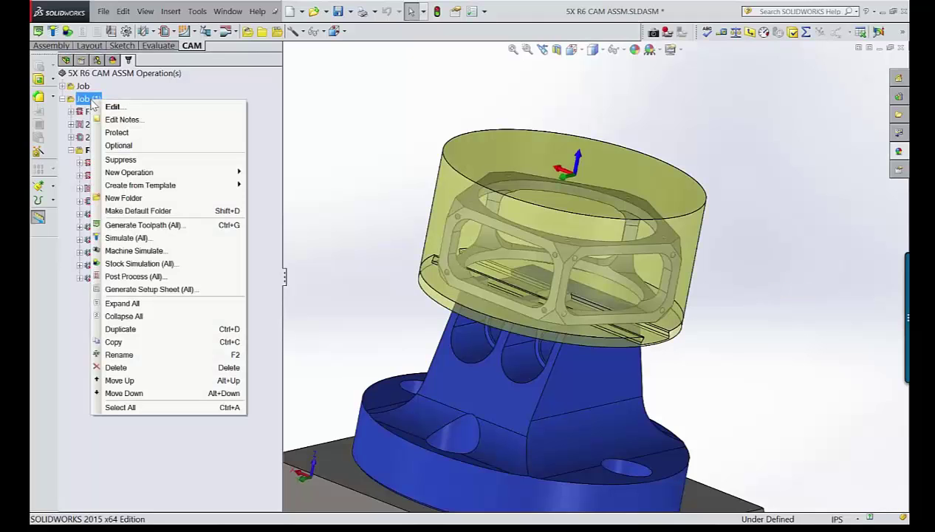
click(143, 224)
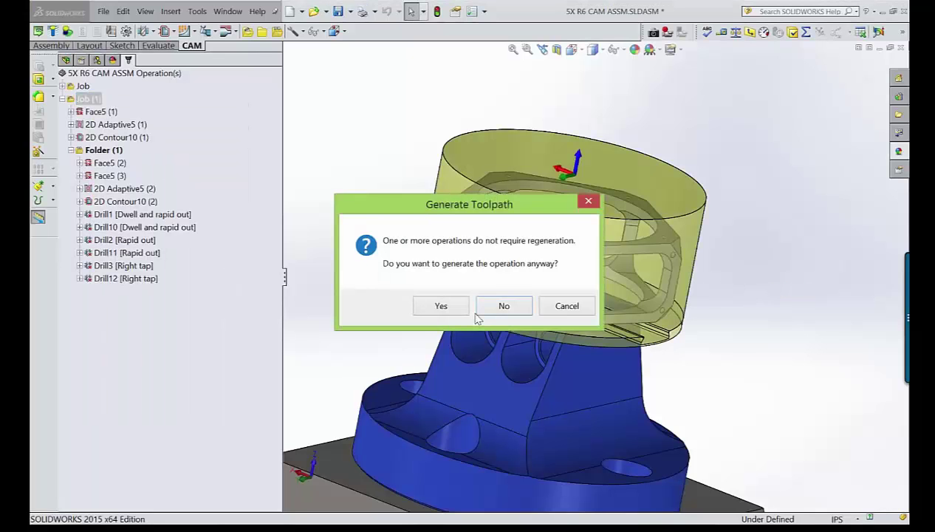
click(479, 315)
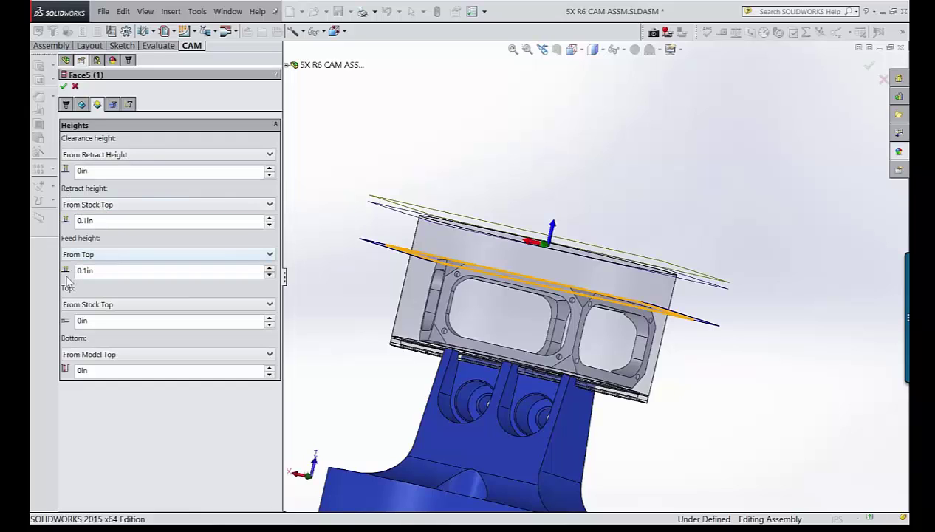
Review the reference options for Face5 (1)'s Top height and keep From Stock Top
click(117, 308)
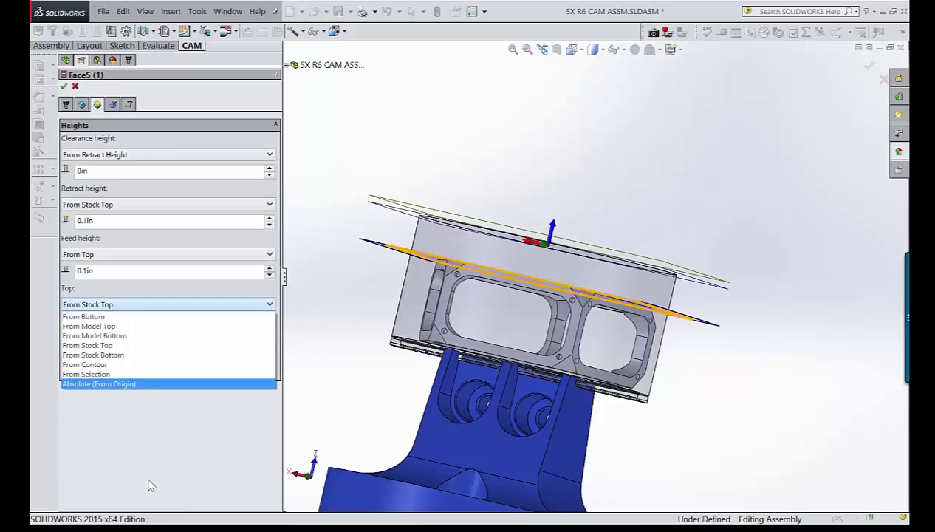
click(148, 448)
mouse_move(136, 309)
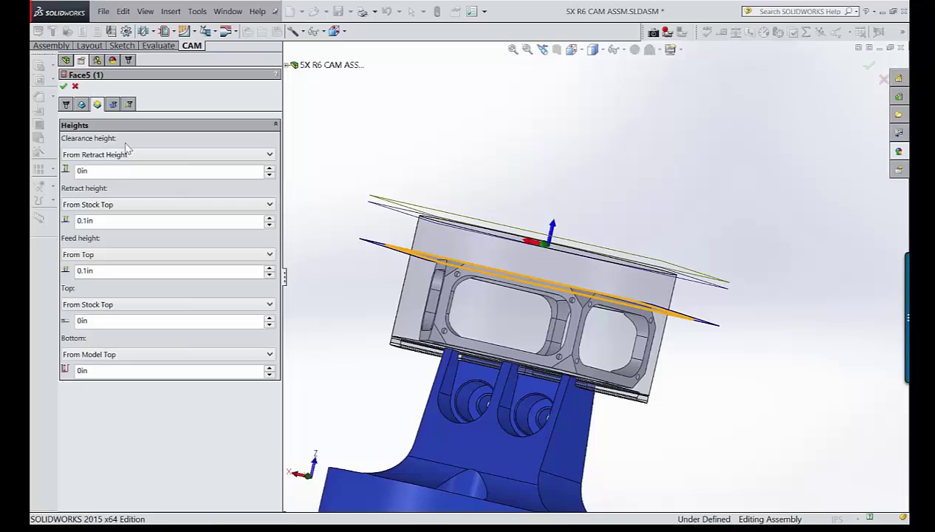
Inspect the expression behind Face5 (1)'s multiple-depths stepdown, and leave the operation without changing it
click(113, 105)
double_click(127, 256)
right_click(127, 255)
click(147, 328)
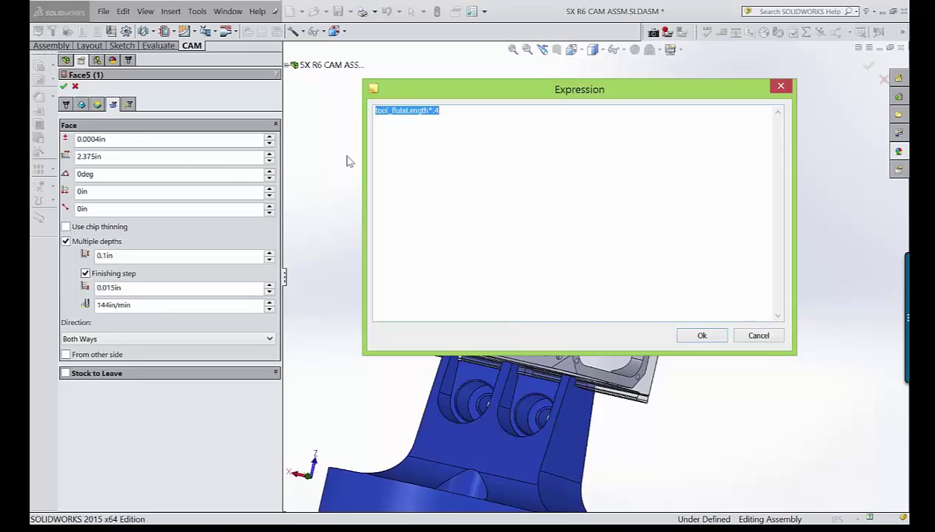
click(744, 339)
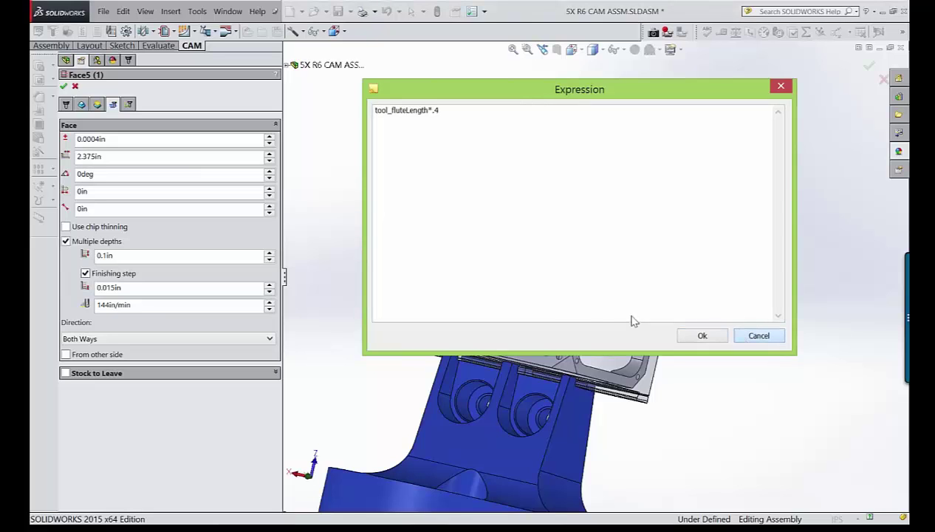
key(Escape)
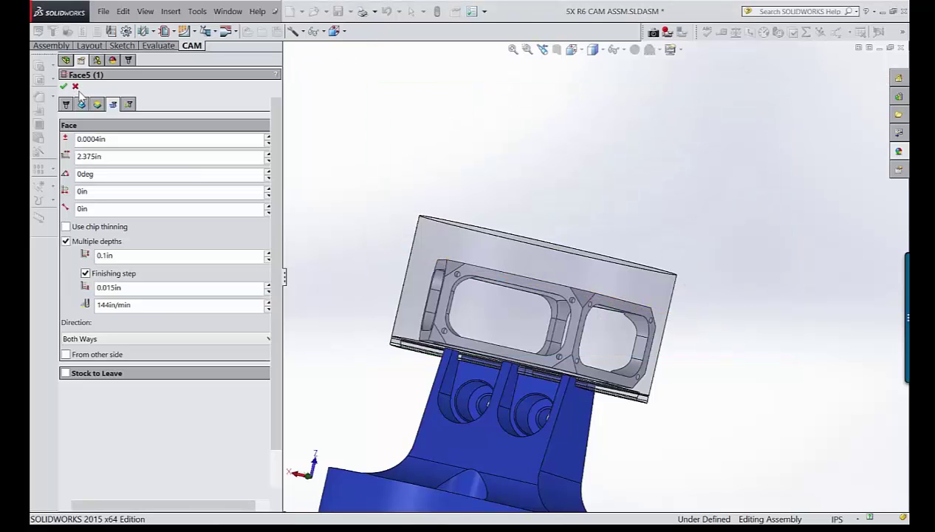
click(75, 87)
Look up the Make Default option for Face5 (1) and the 2D milling types for a new operation, without adding one
right_click(100, 116)
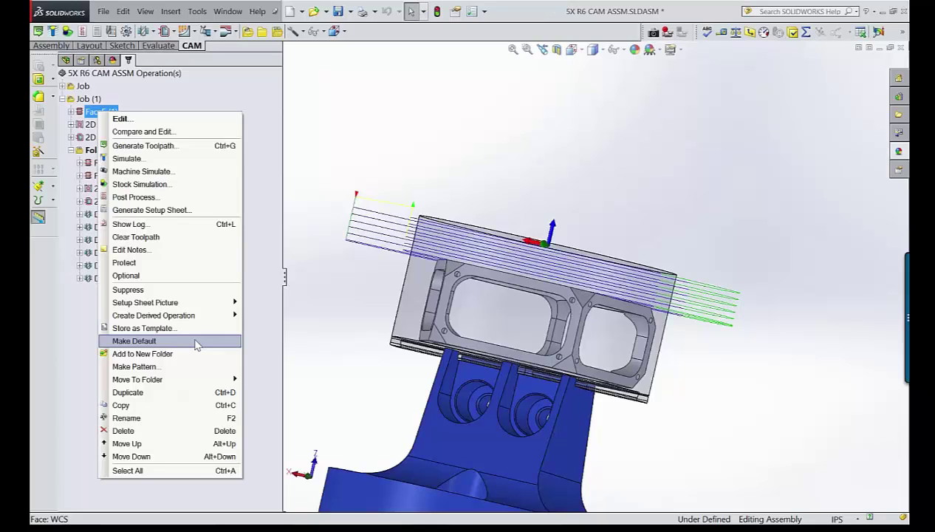
click(70, 299)
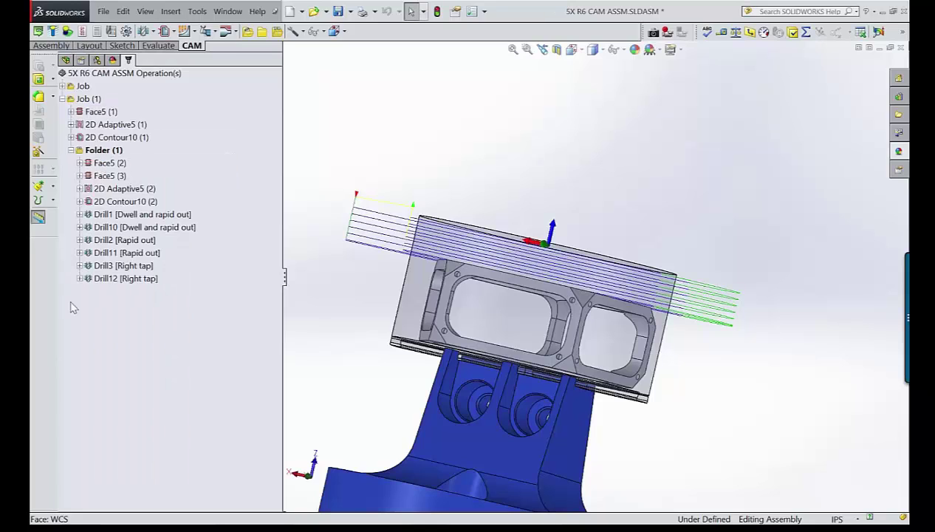
right_click(137, 347)
mouse_move(185, 364)
mouse_move(299, 377)
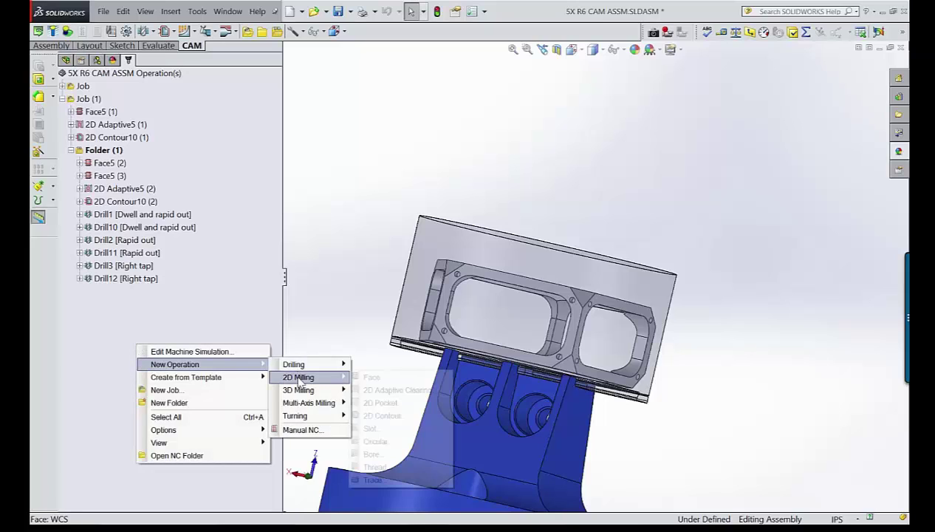
click(369, 378)
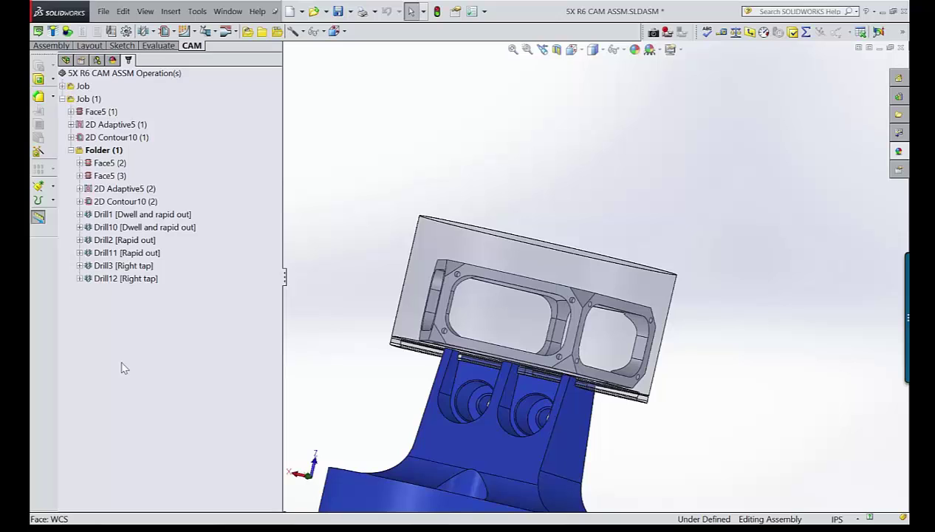
Display the Face5 (1), 2D Adaptive5 (1) and 2D Contour10 (1) toolpaths together, and clear the selection to view the ring in its stock
drag(174, 142, 101, 112)
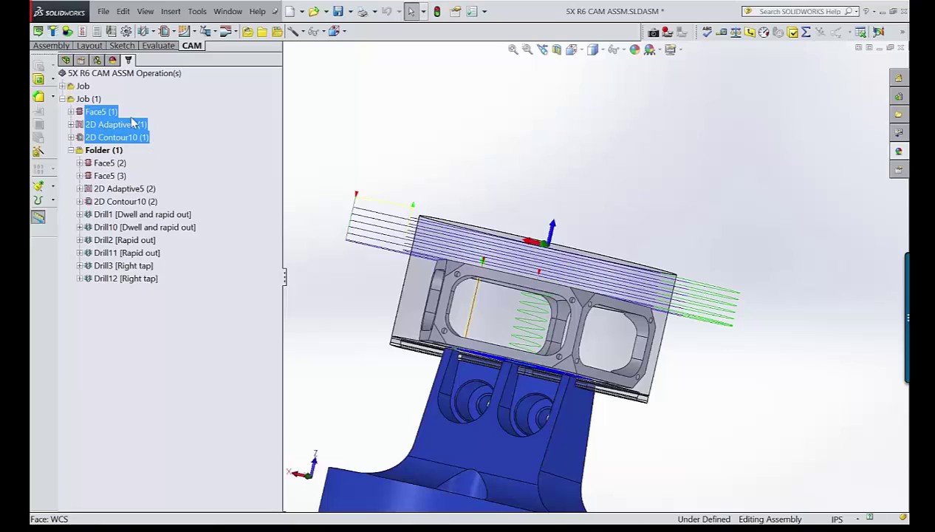
click(219, 194)
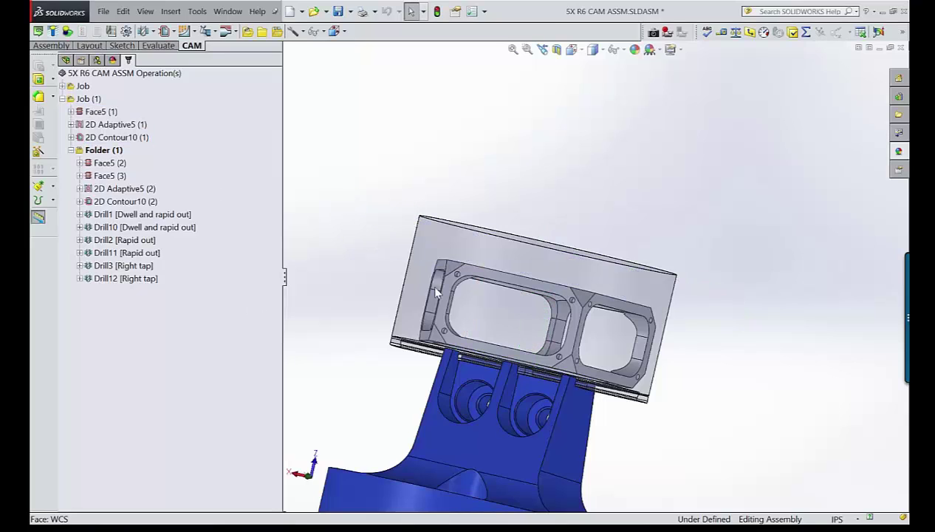
middle_drag(436, 292, 363, 181)
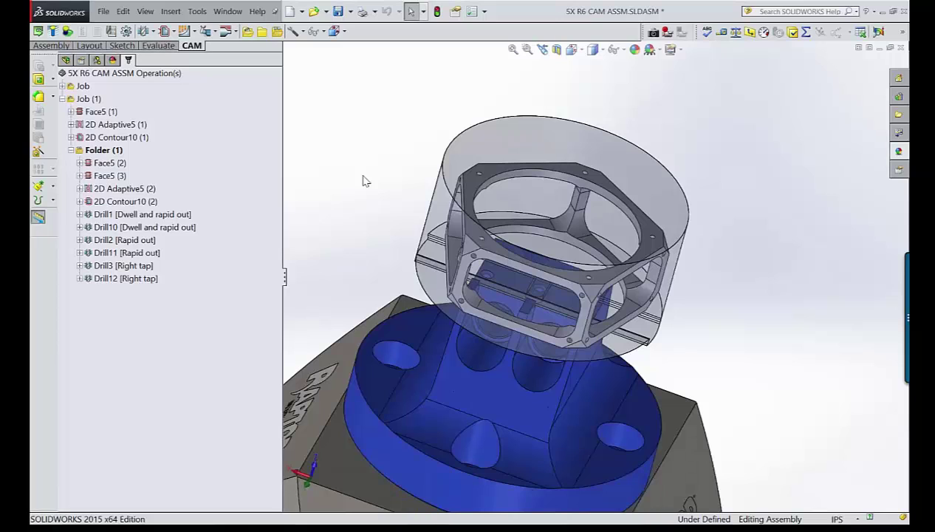